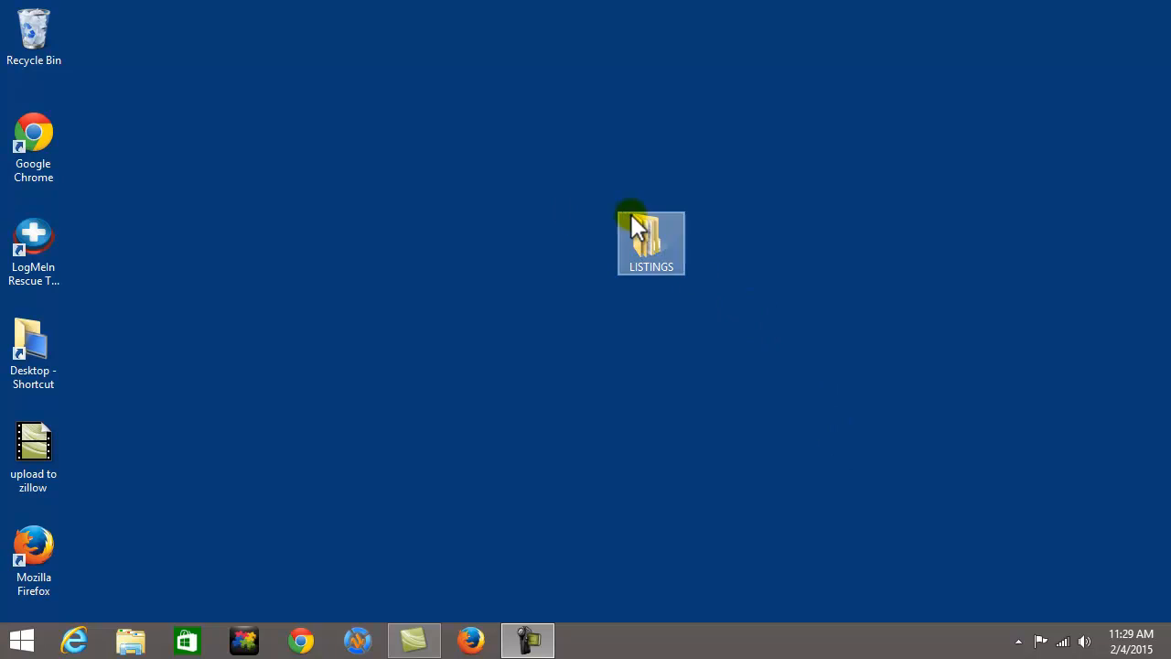
Compare the subfolders of the San Marcos property folder in the desktop LISTINGS folder with the four template folders in BRANDING TEMPLATES.
double_click(639, 220)
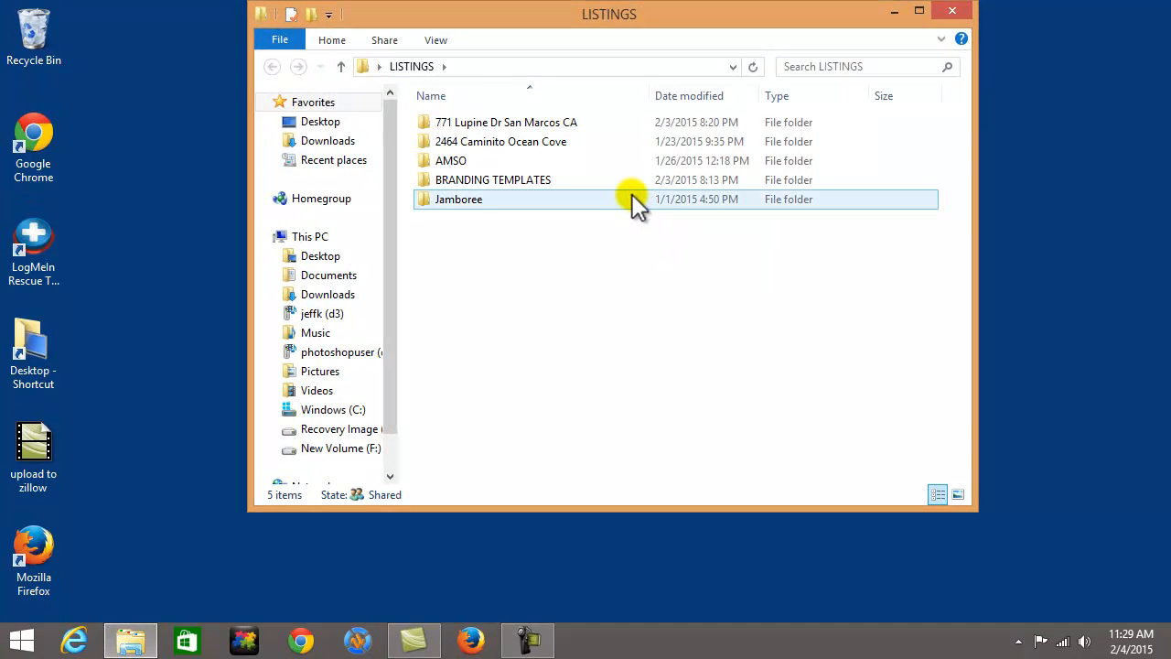
double_click(568, 125)
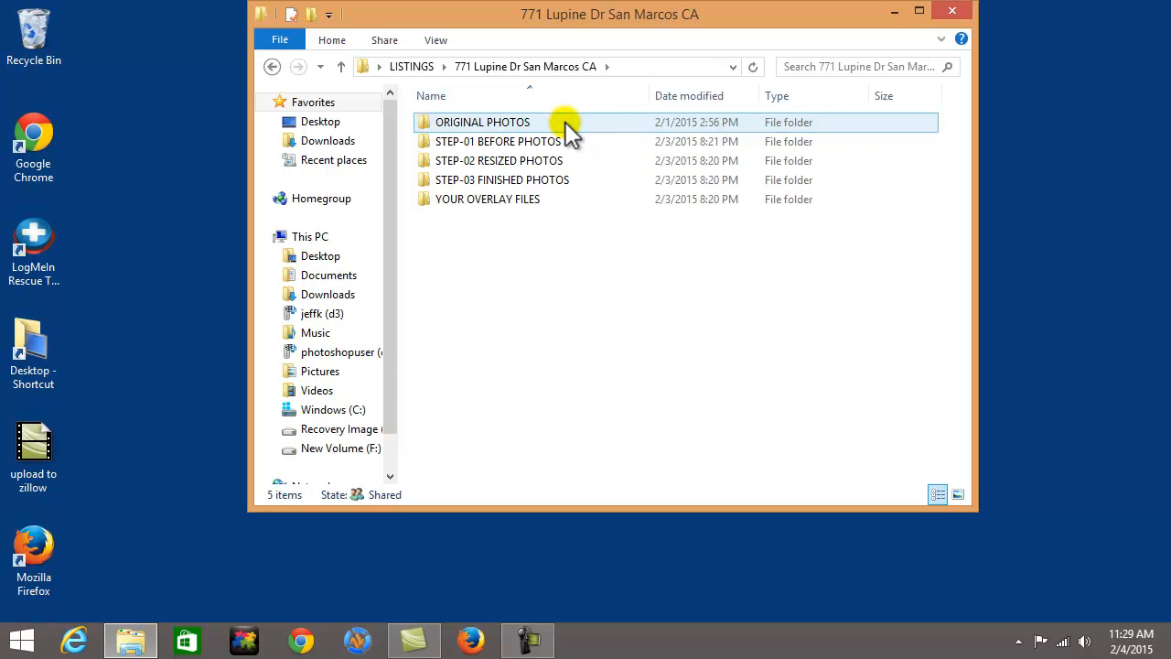
left_click(272, 66)
double_click(498, 182)
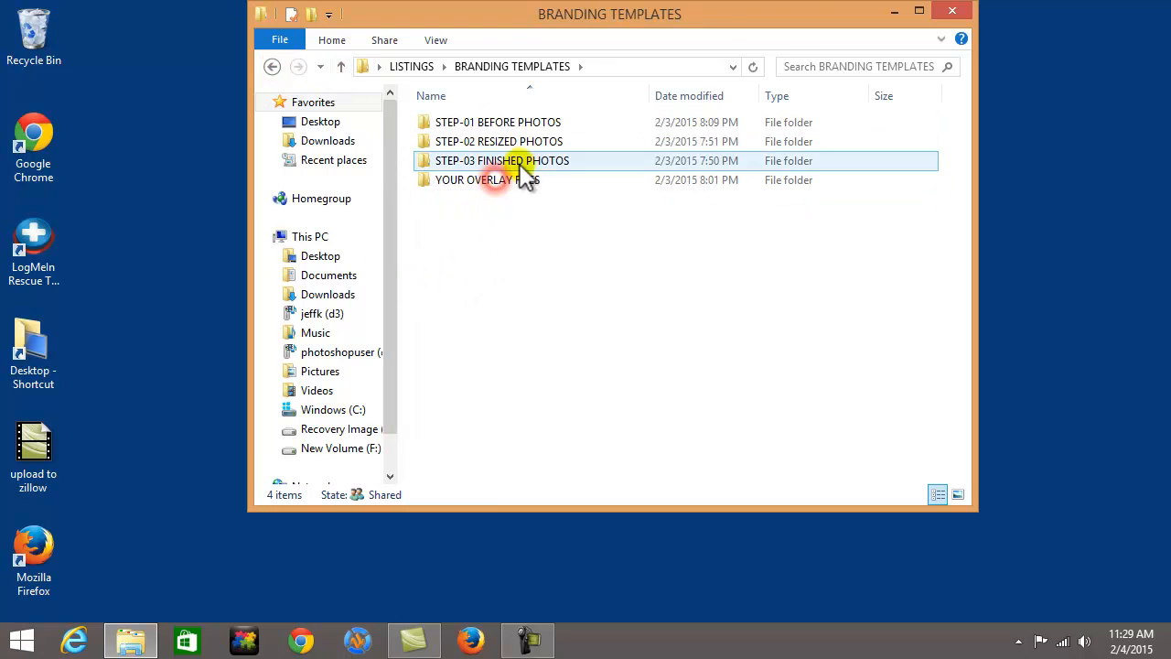
left_click(531, 123)
left_click(523, 181, "shift")
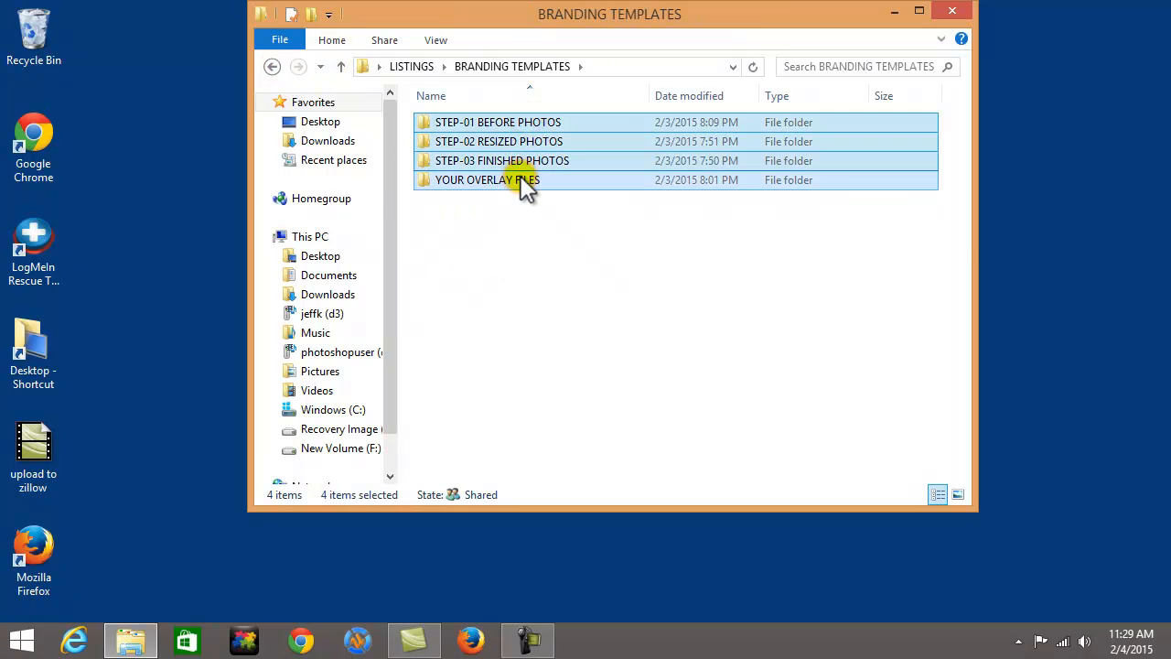
Return to the San Marcos property folder in LISTINGS and open its ORIGINAL PHOTOS folder.
left_click(271, 66)
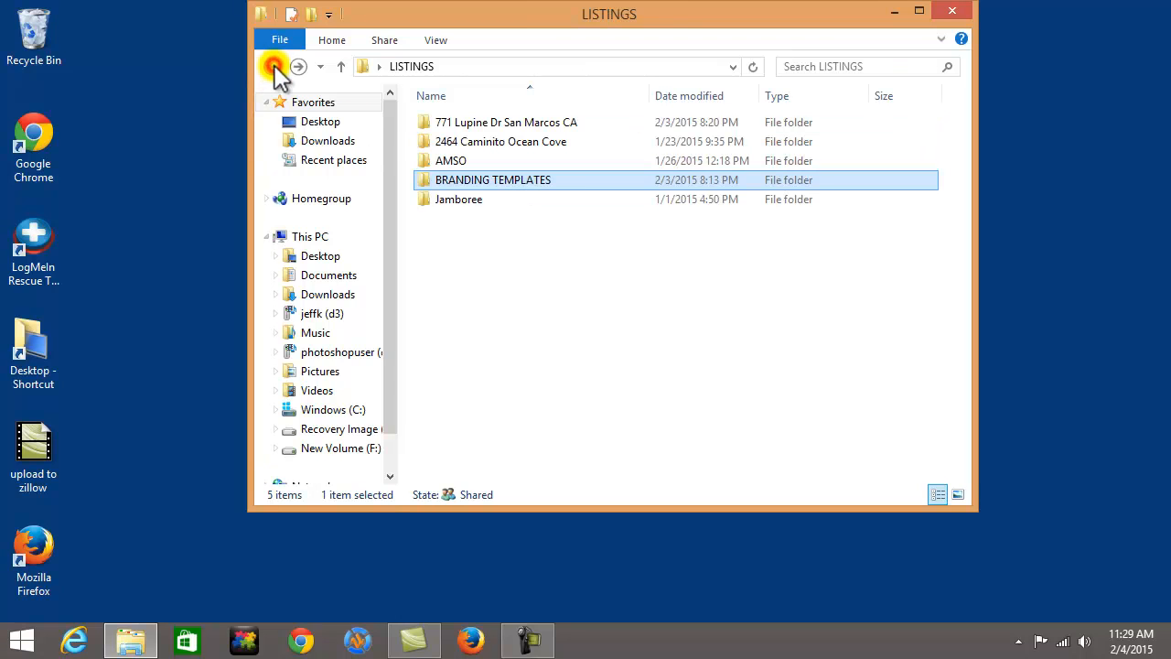
left_click(493, 125)
double_click(494, 125)
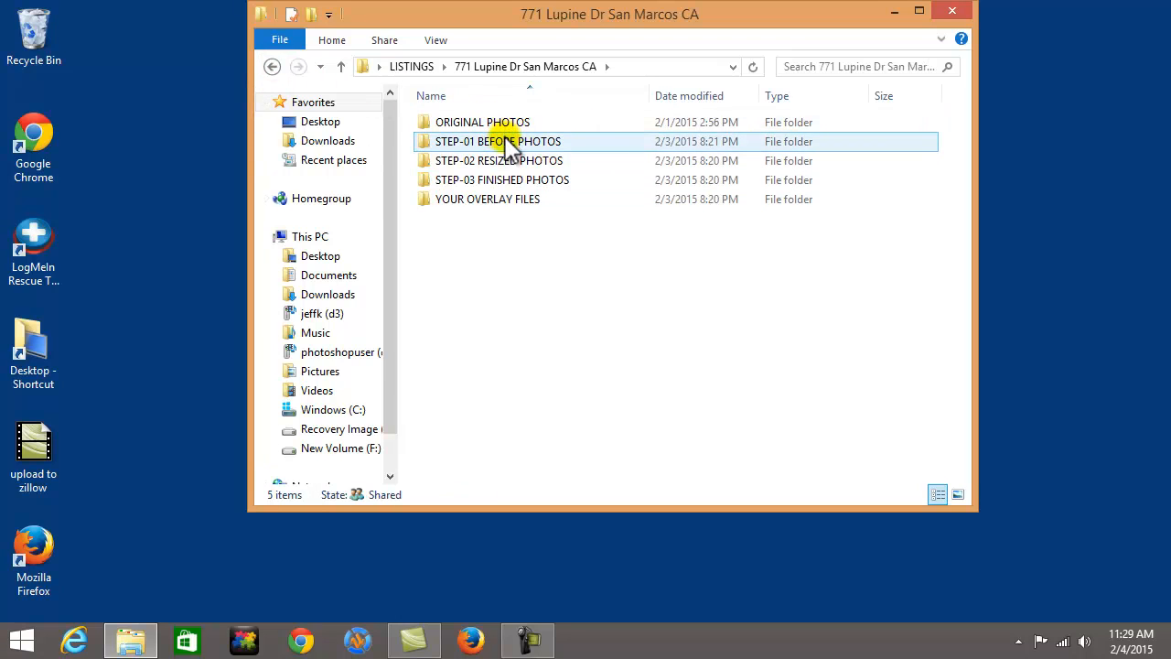
left_click(494, 144)
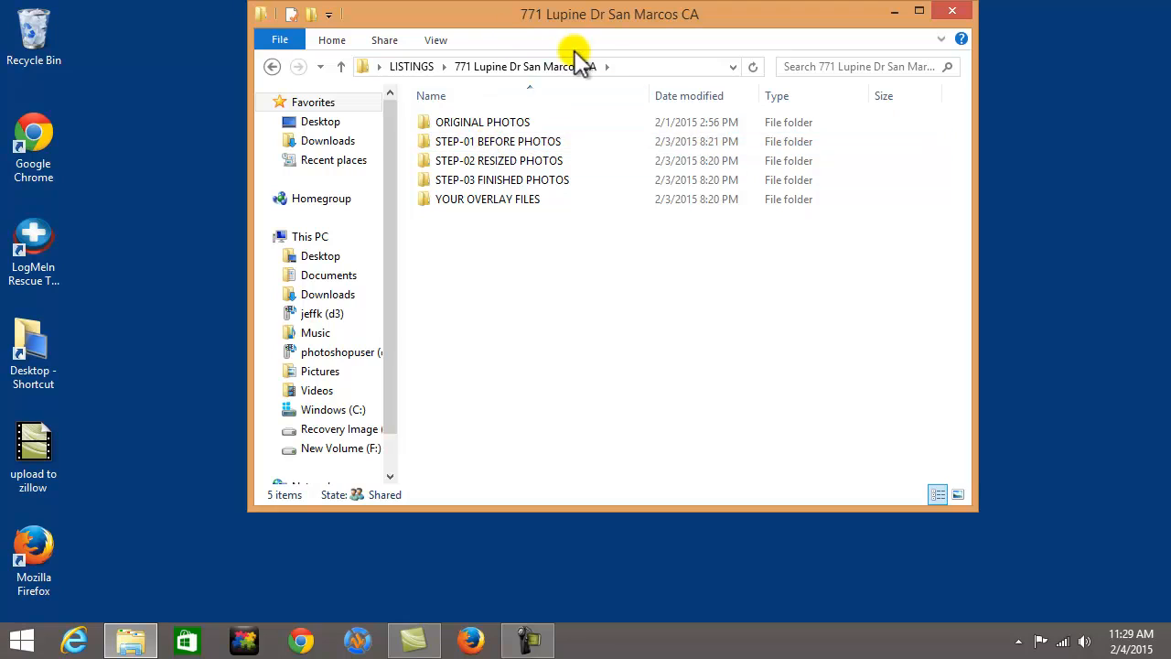
double_click(494, 119)
Examine the image dimensions in the detailed file properties of listing-photo-01, and dismiss the properties.
left_click(477, 130)
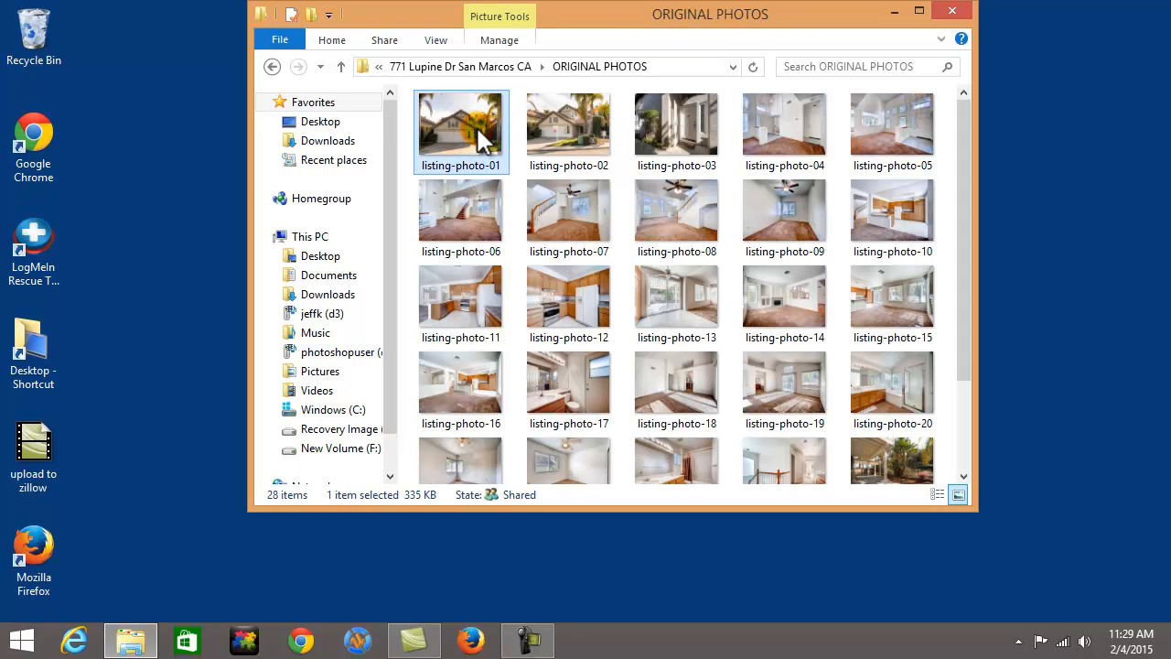
right_click(476, 120)
left_click(608, 611)
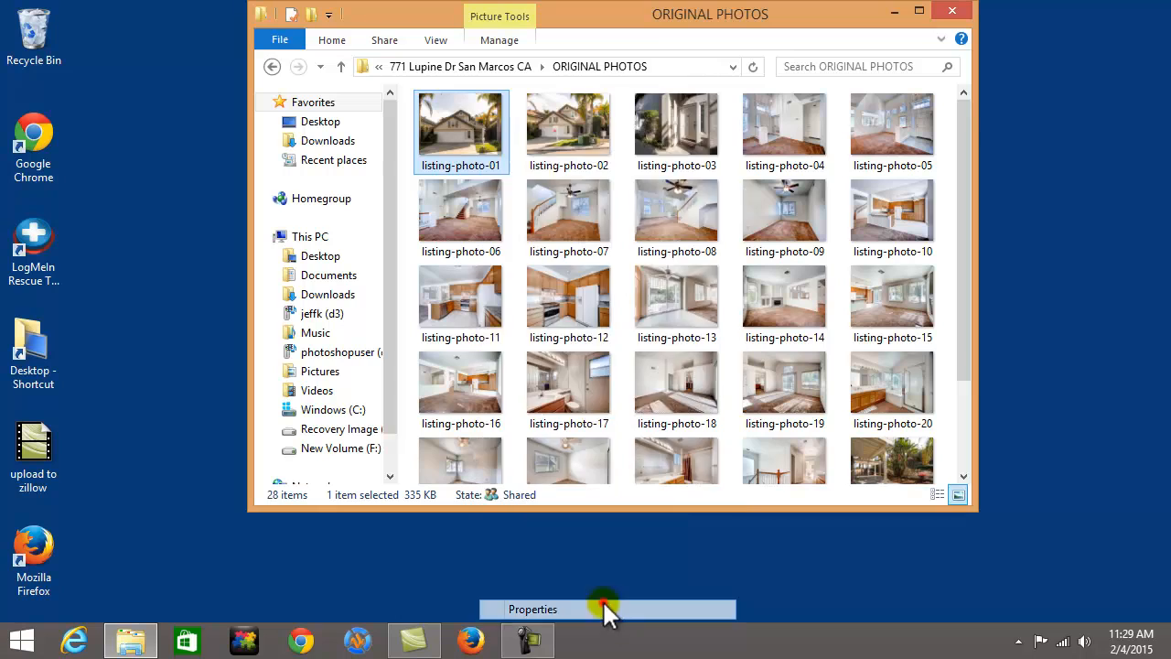
left_click(617, 177)
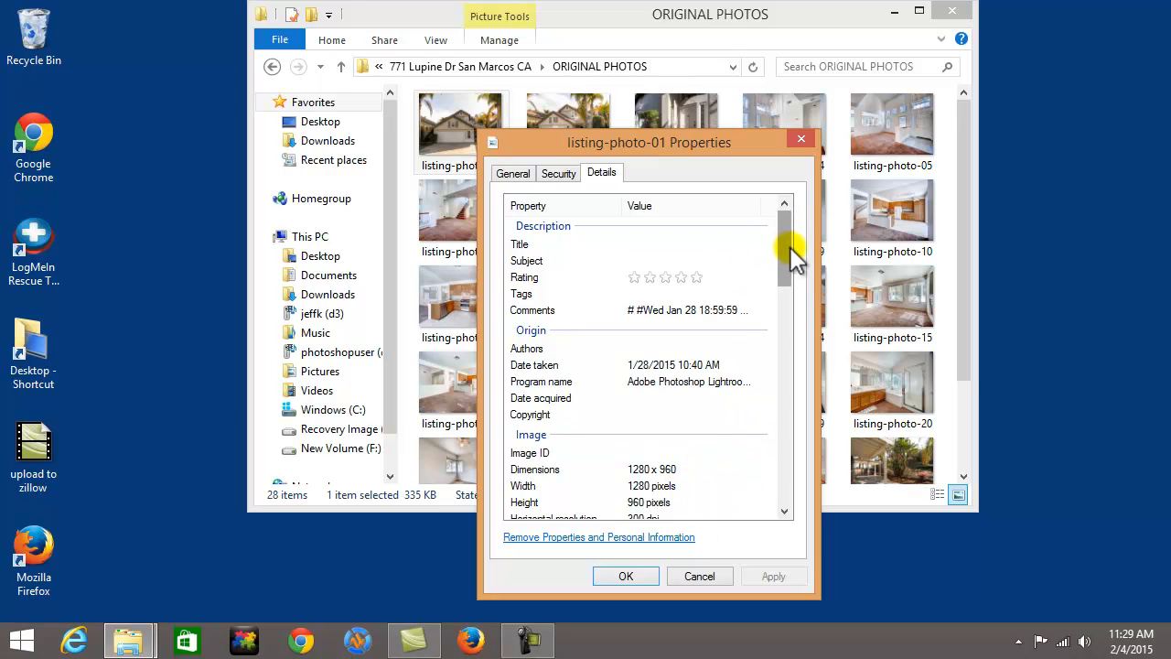
left_click(700, 578)
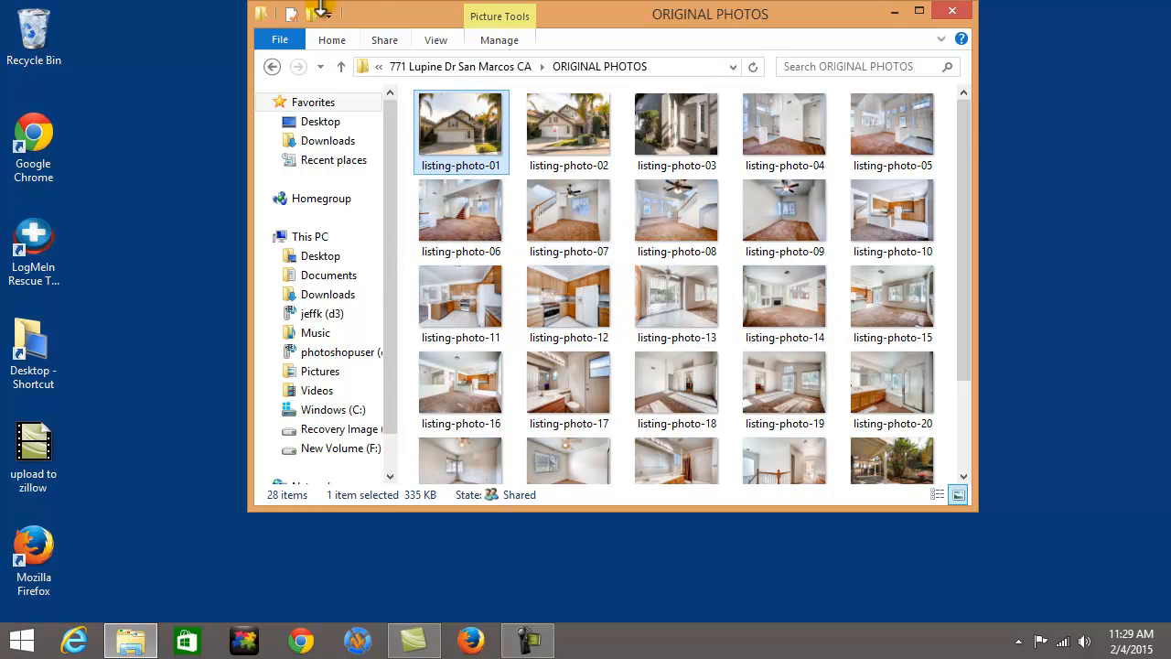
Check the listing photos in the property's STEP-01 BEFORE PHOTOS folder, and return to the property folder.
left_click(271, 65)
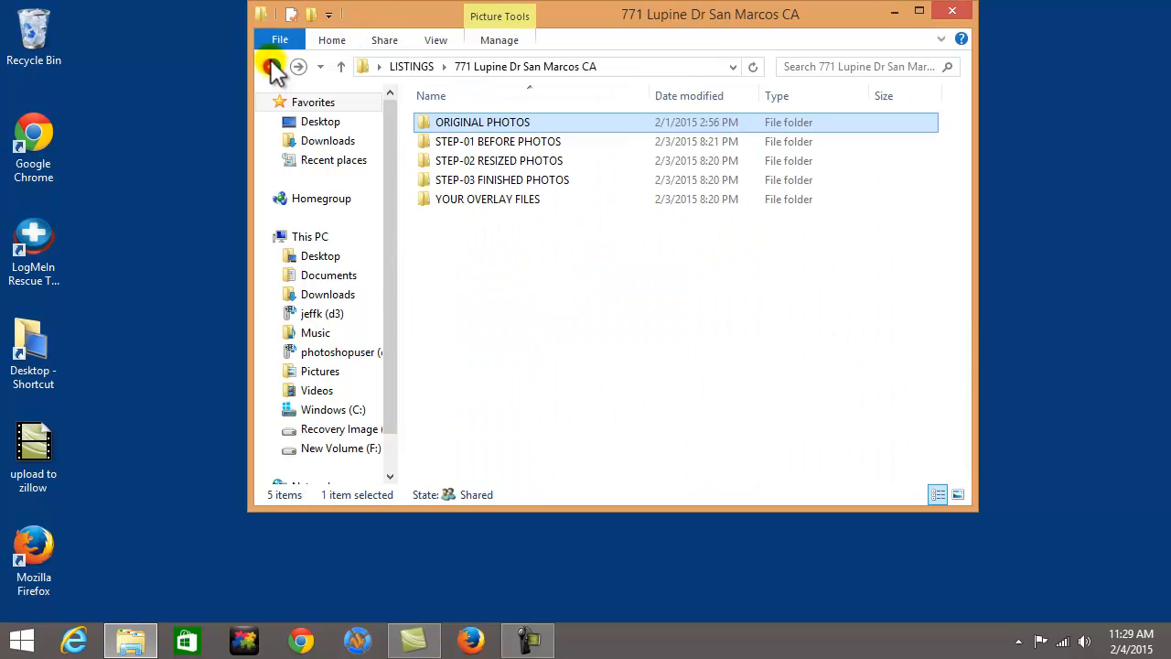
double_click(491, 142)
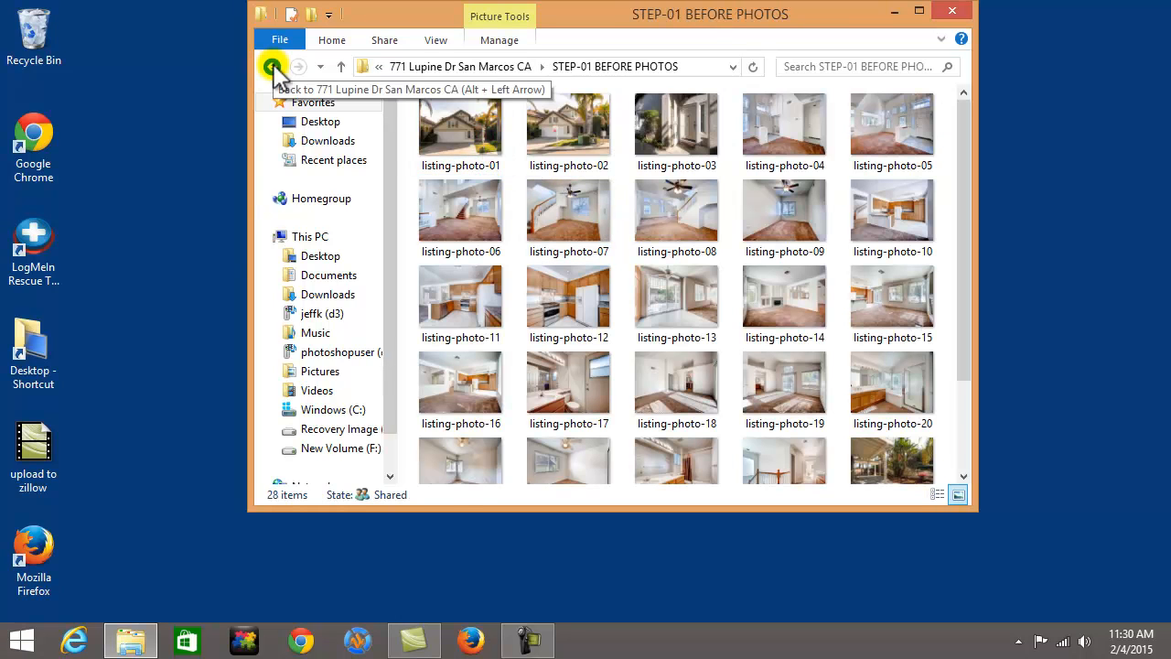
left_click(271, 68)
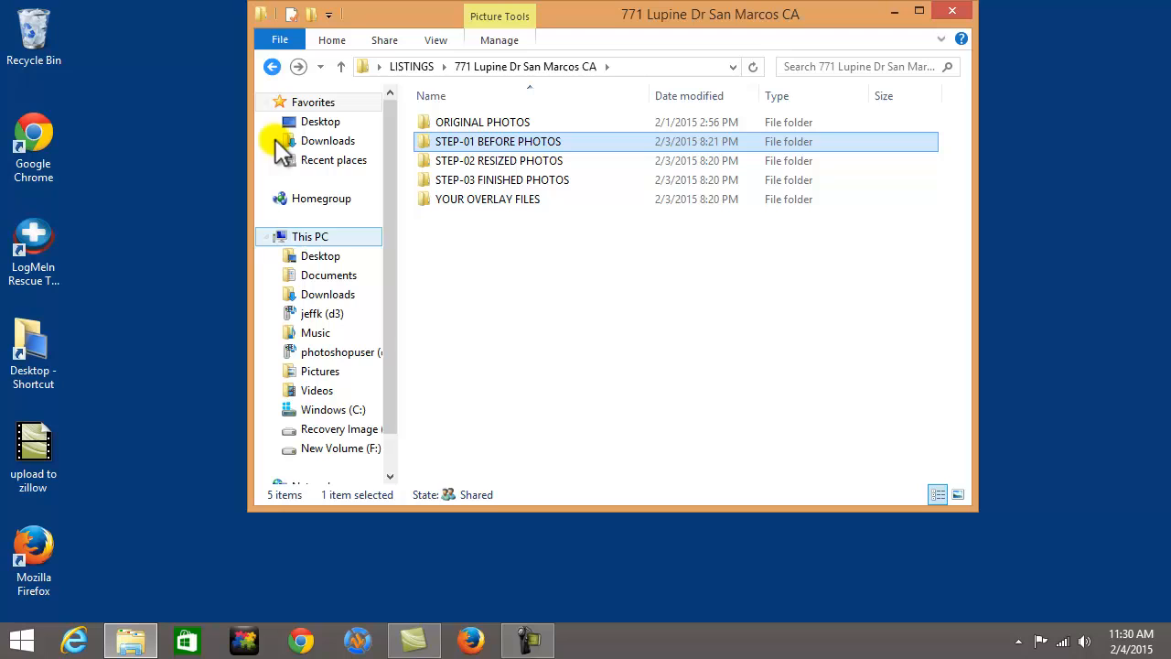
Switch to uMark 5 and add the STEP-01 BEFORE PHOTOS folder of the San Marcos listing as the input image folder.
left_click(355, 643)
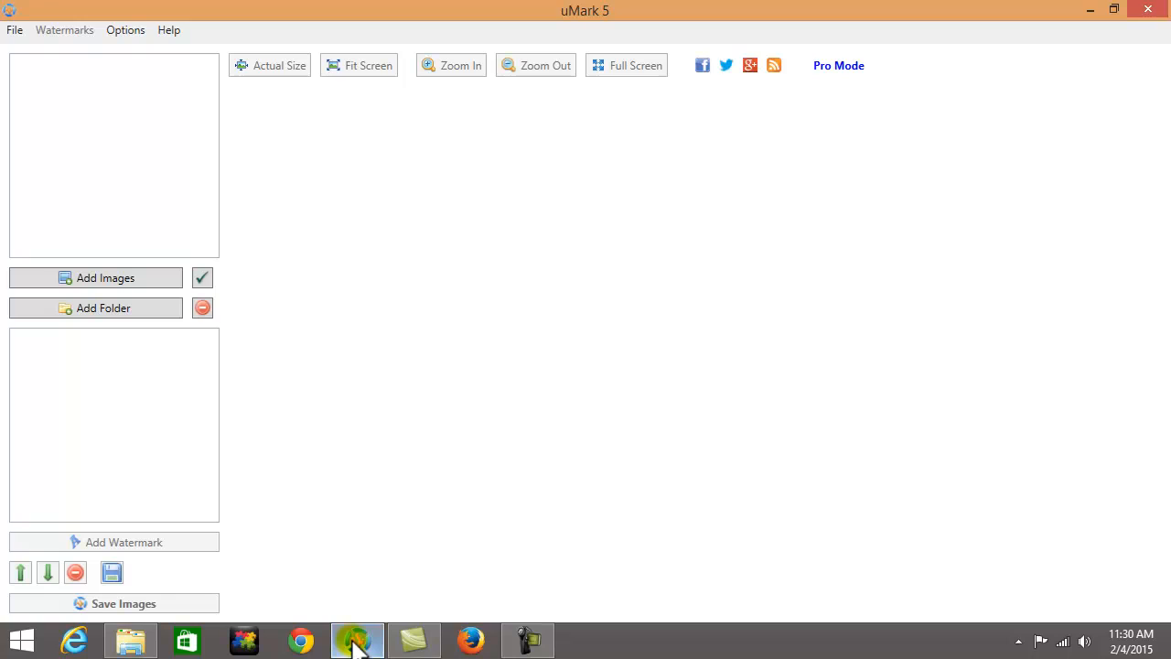
left_click(127, 307)
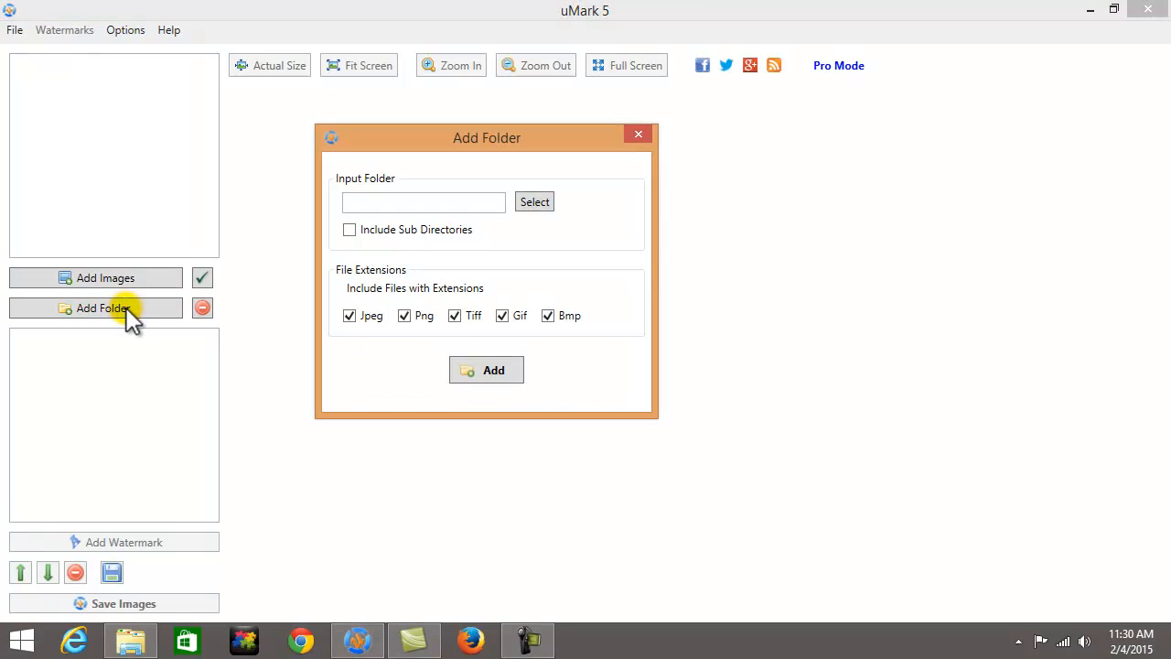
left_click(541, 202)
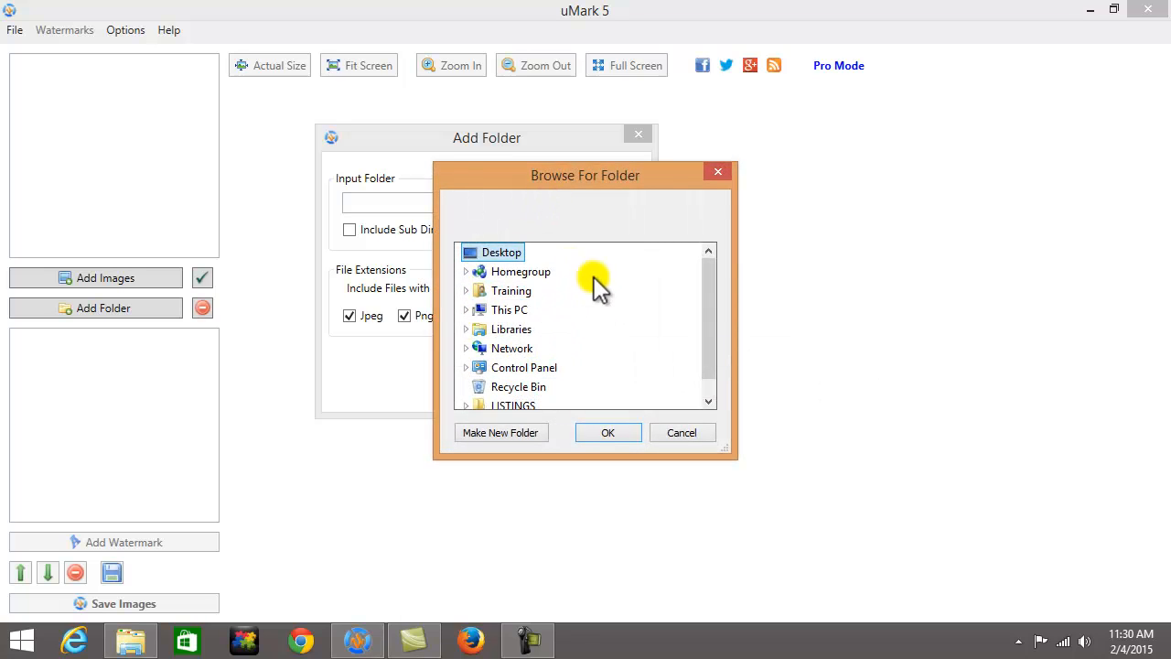
scroll(706, 321, "down", 1)
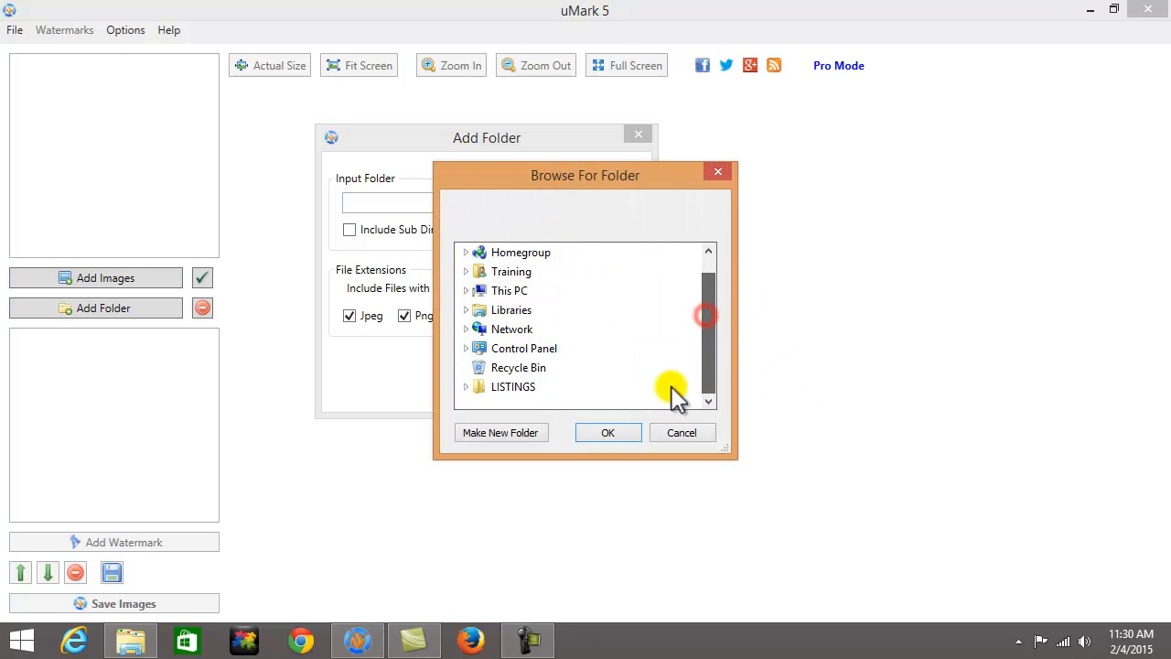
left_click(467, 387)
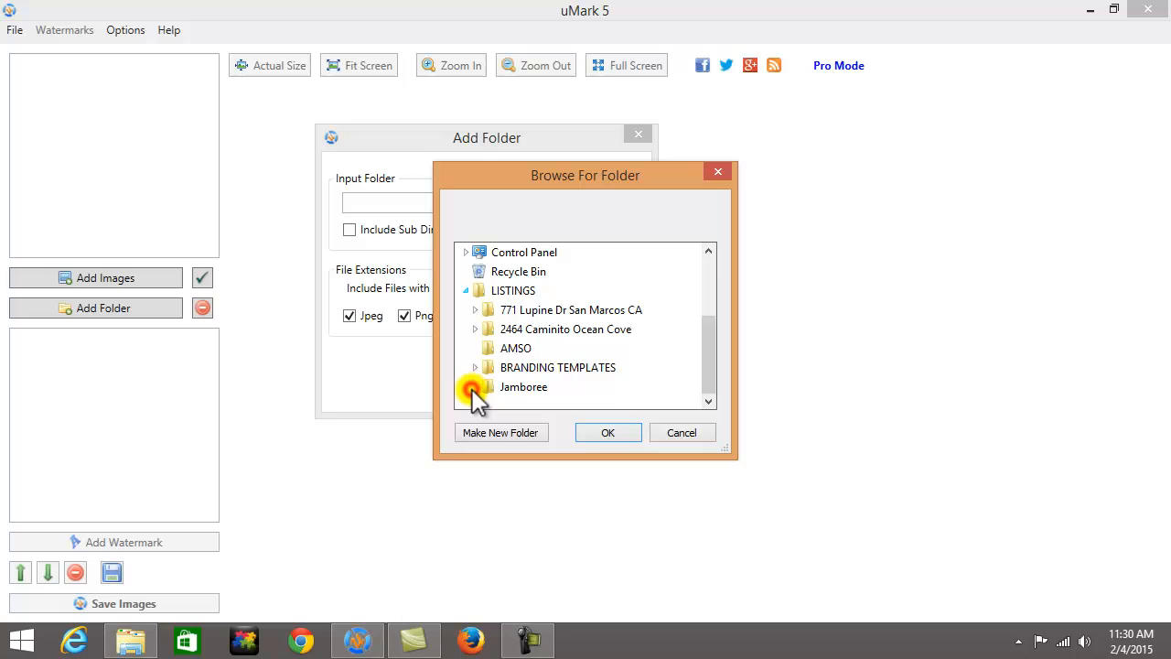
double_click(513, 311)
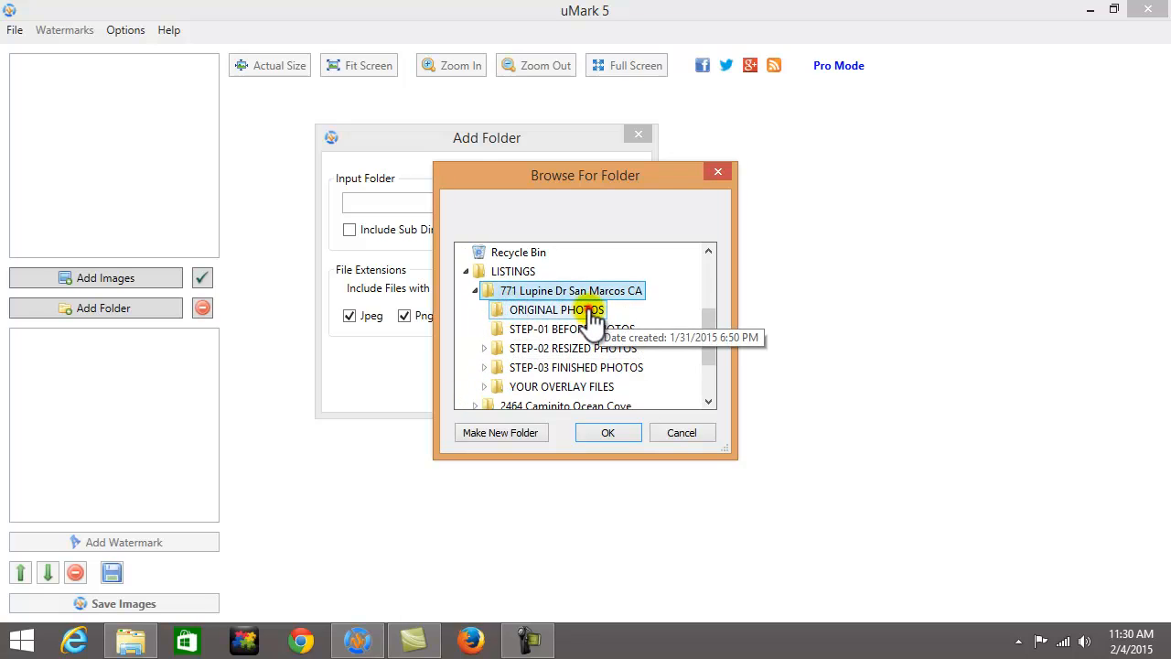
left_click(588, 311)
left_click(588, 331)
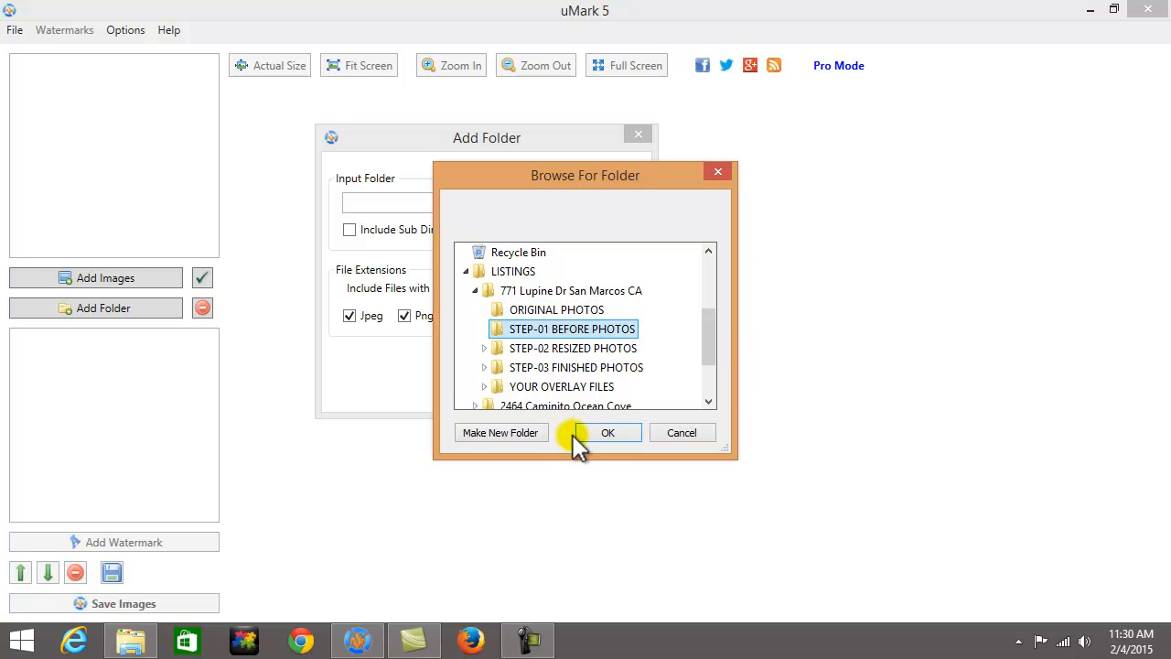
left_click(603, 434)
left_click(480, 368)
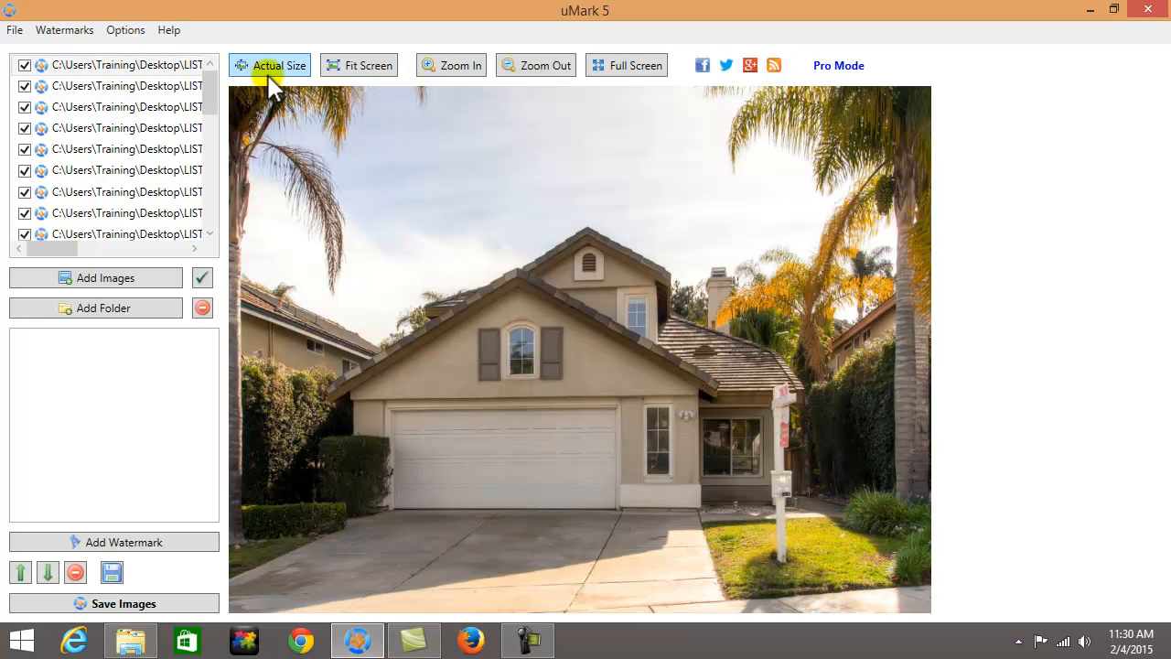
Open the output options for saving the images and set the output location to the property's STEP-02 RESIZED PHOTOS\YOUTUBE folder.
left_click(548, 65)
left_click(548, 65)
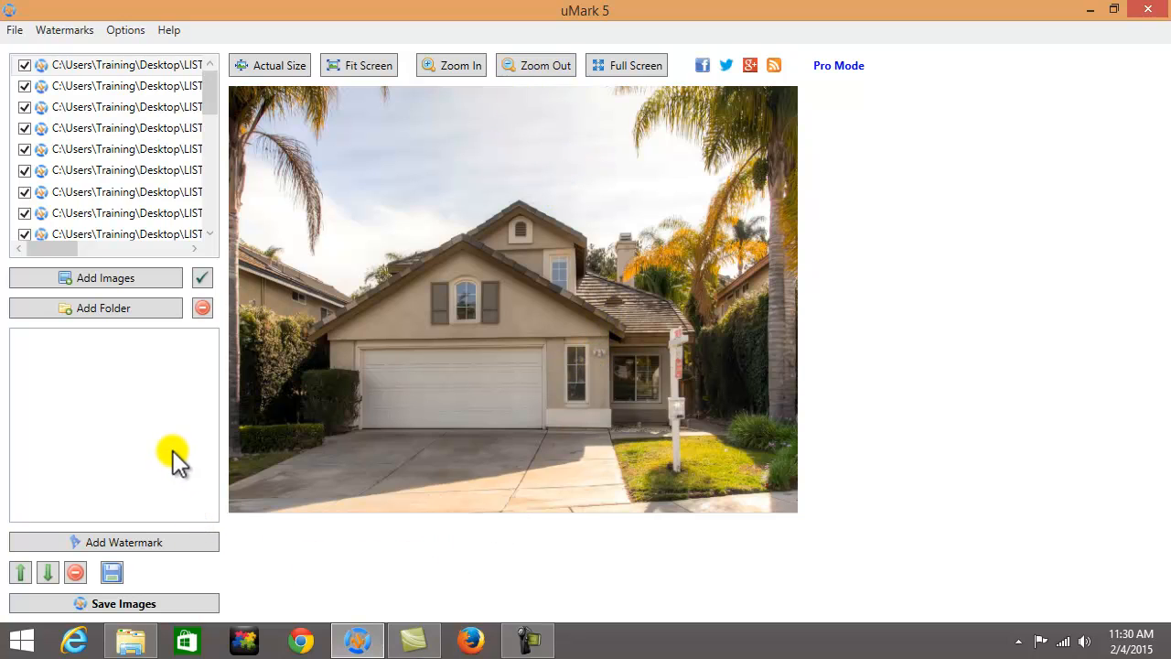
left_click(157, 606)
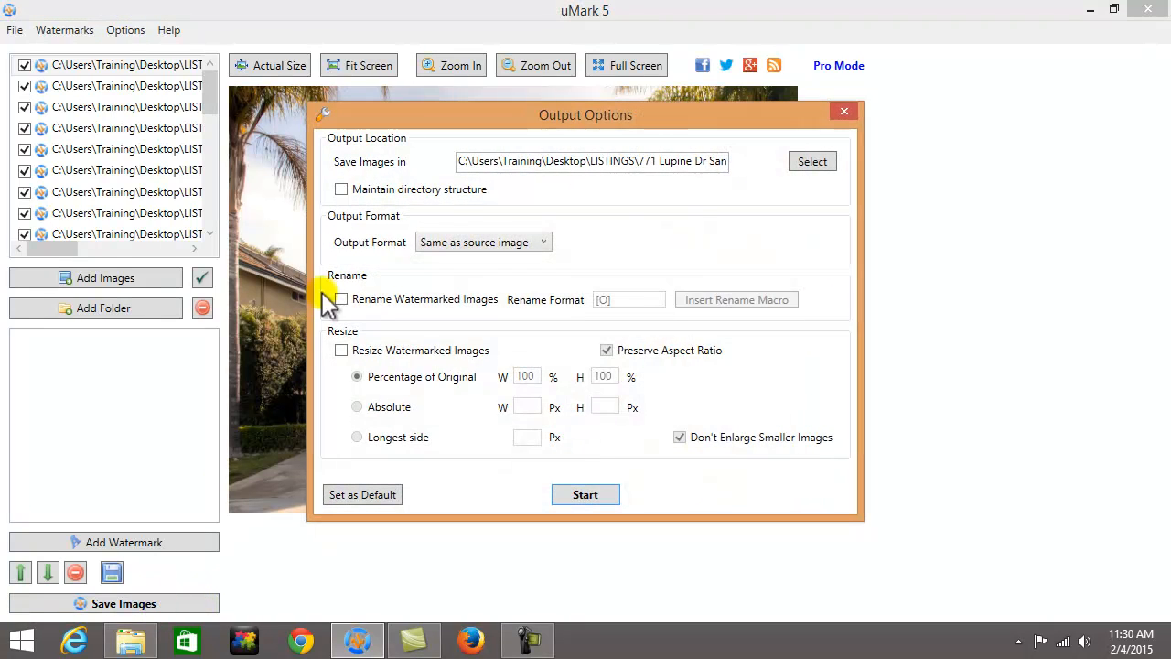
left_click(813, 162)
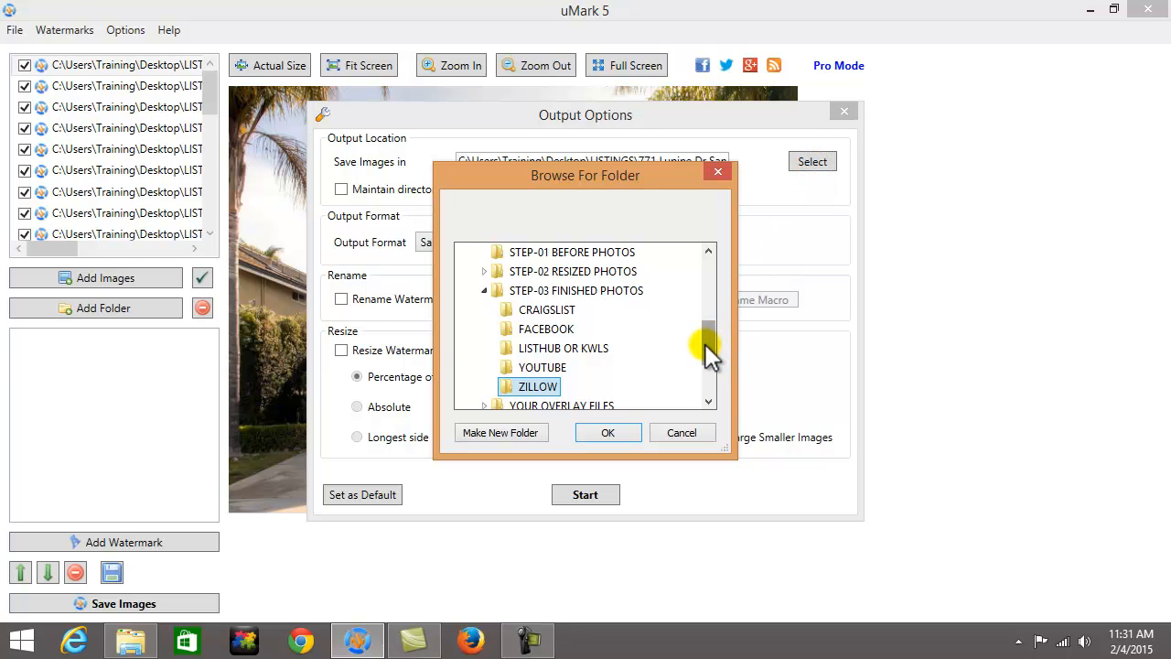
left_click_drag(706, 344, 707, 330)
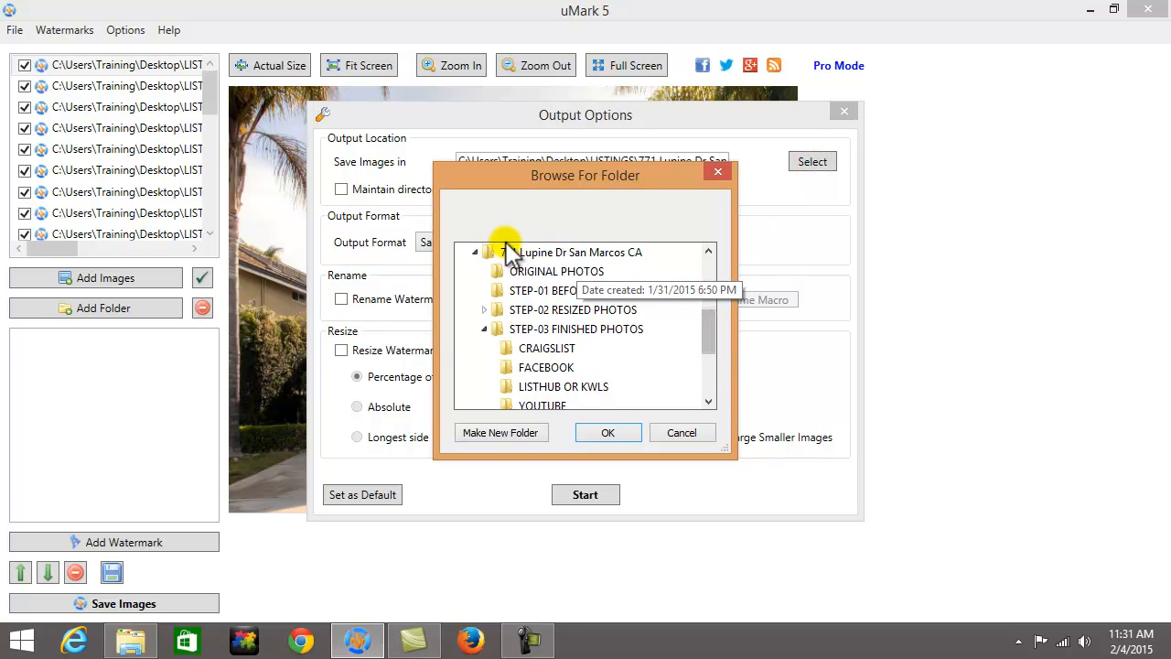
left_click(576, 311)
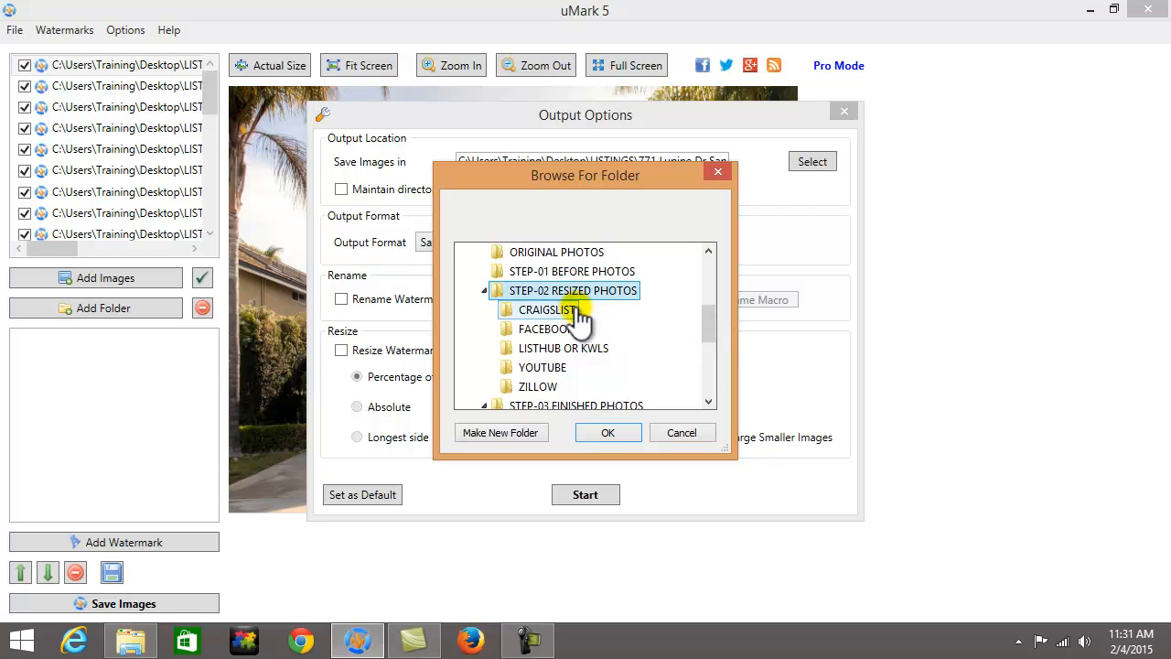
left_click(544, 371)
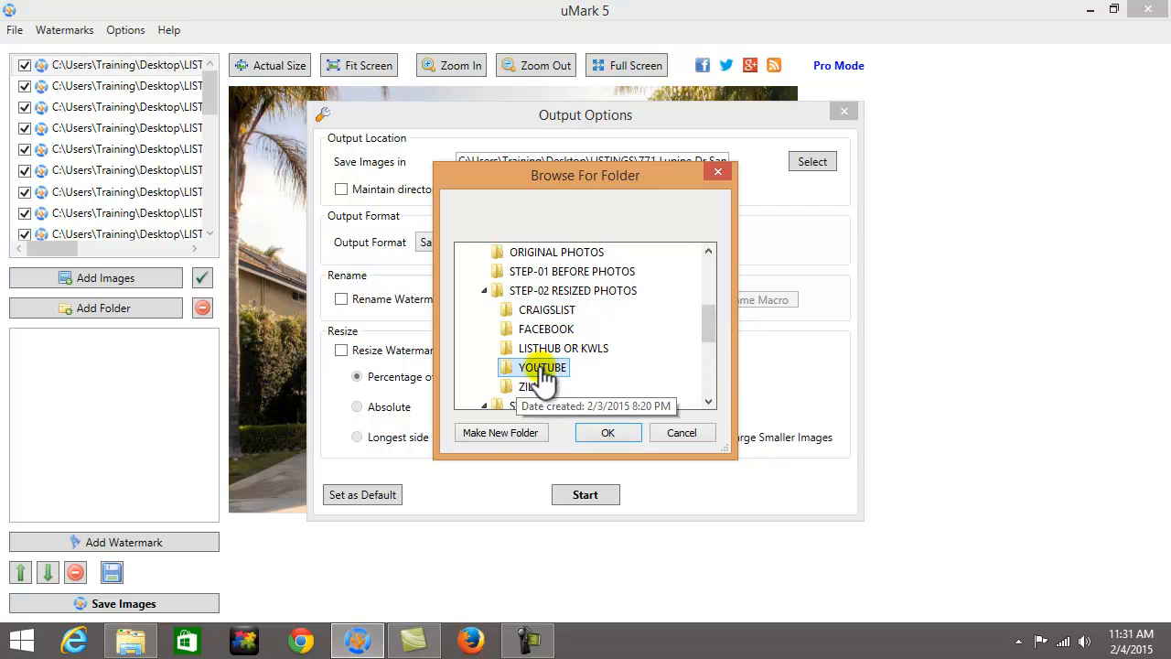
left_click(617, 432)
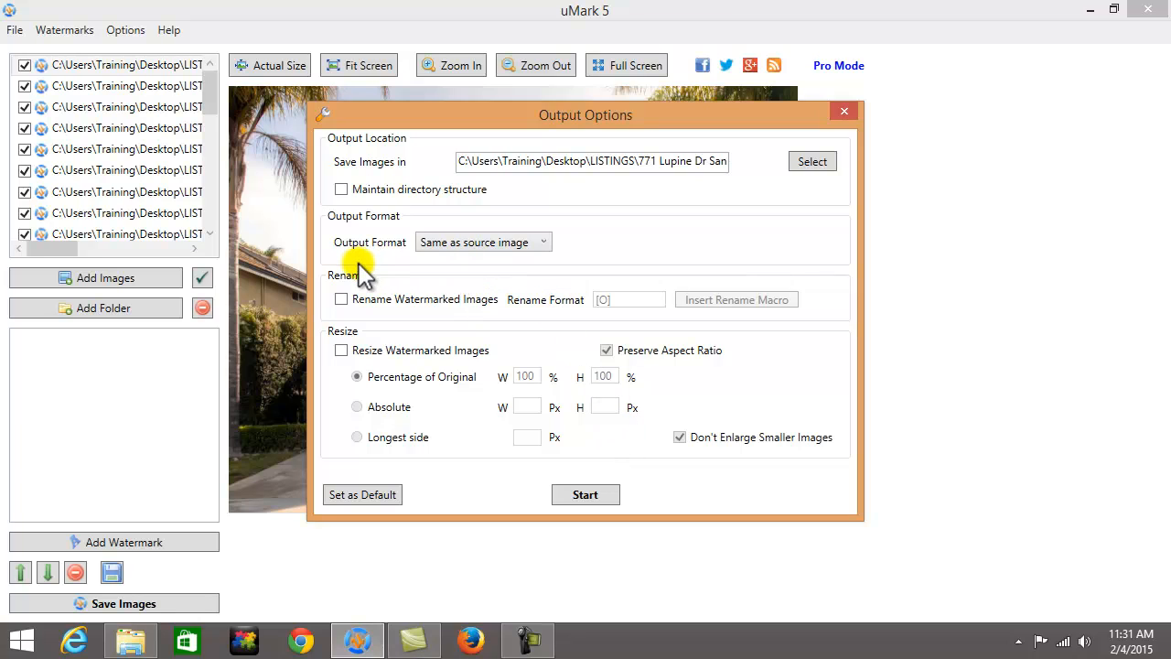
Set the output format to png and enable renaming of the watermarked images.
left_click(543, 244)
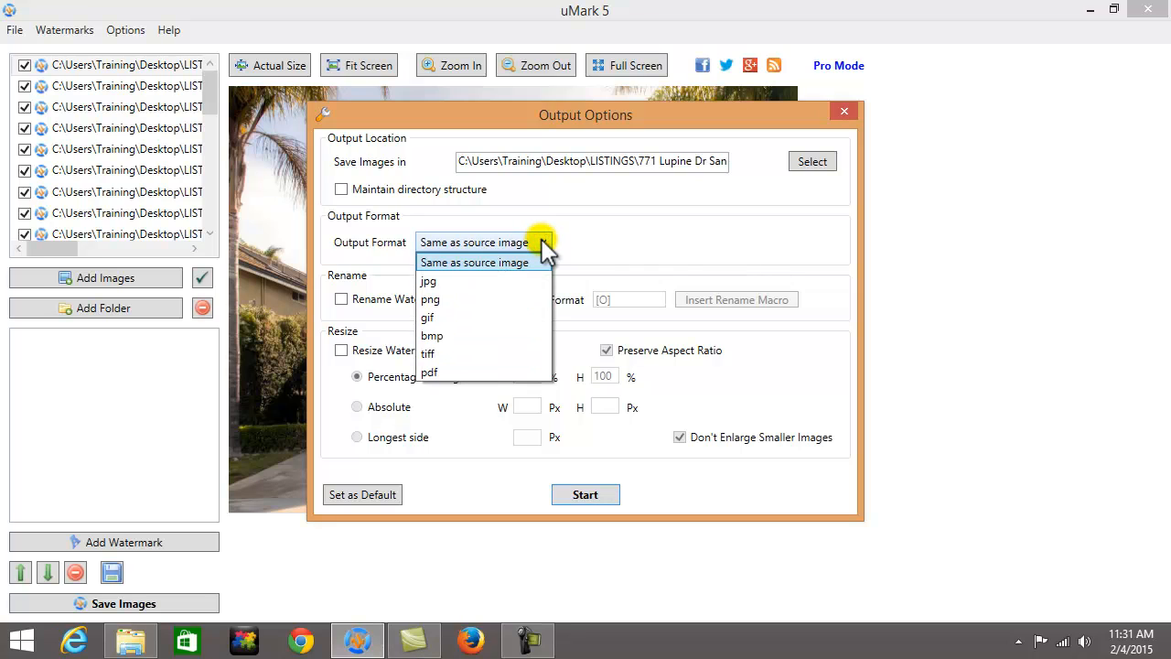
left_click(432, 299)
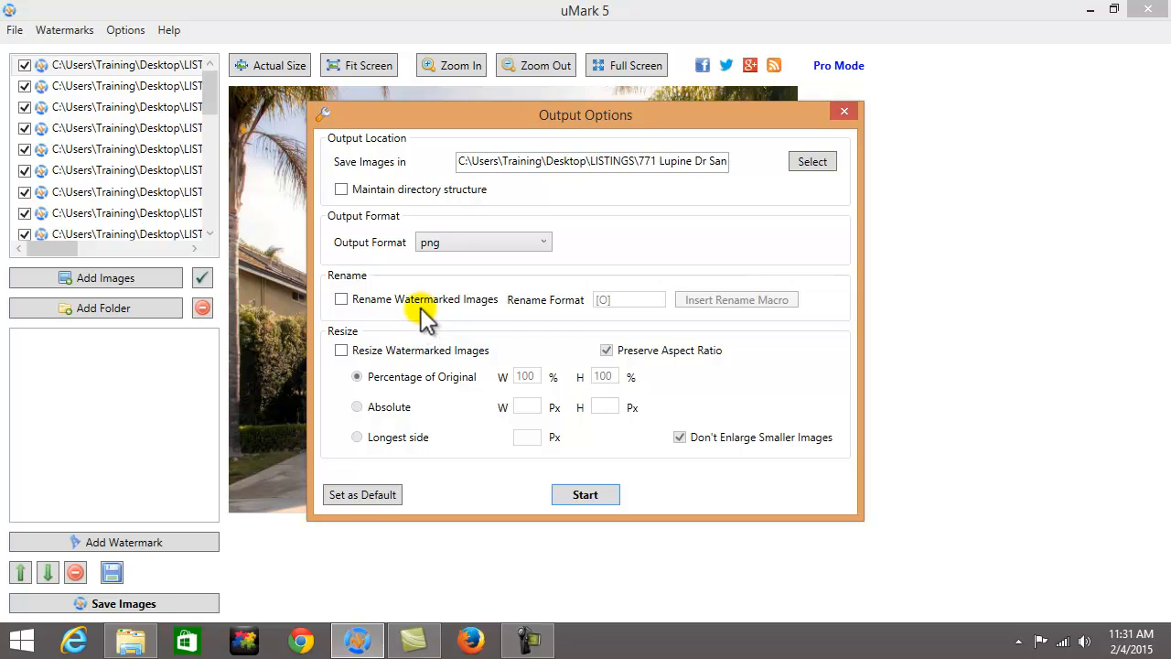
left_click(341, 299)
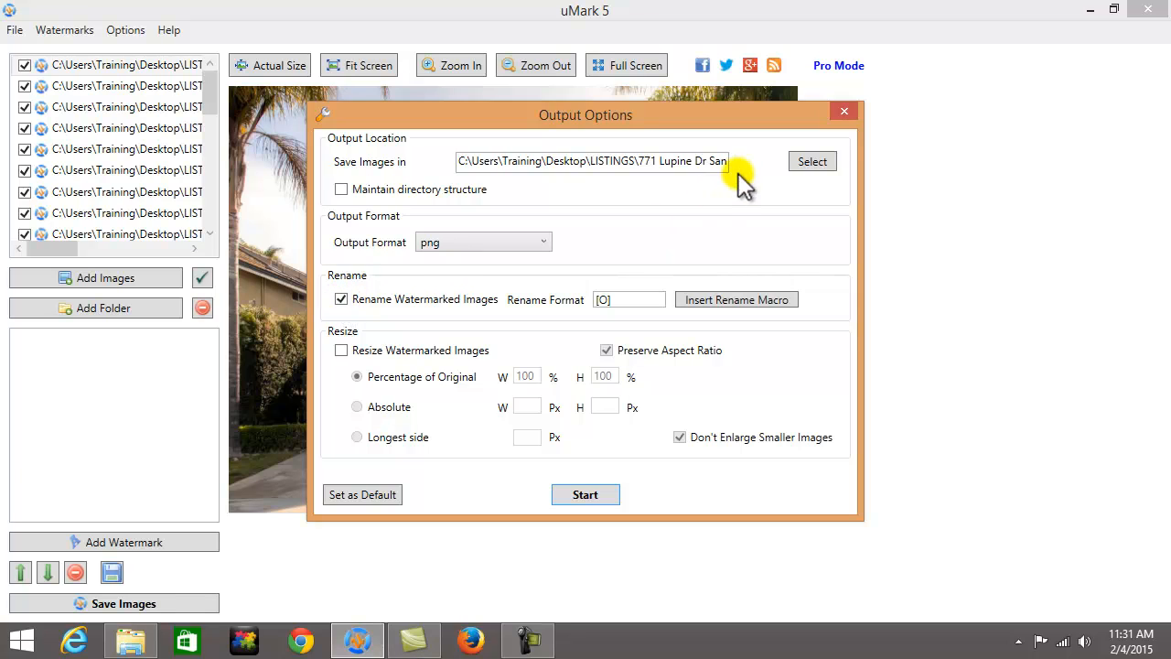
Set the rename format to the property address copied from the output path, followed by a hyphen and the two-digit counter [##].
left_click(641, 162)
left_click_drag(641, 162, 544, 168)
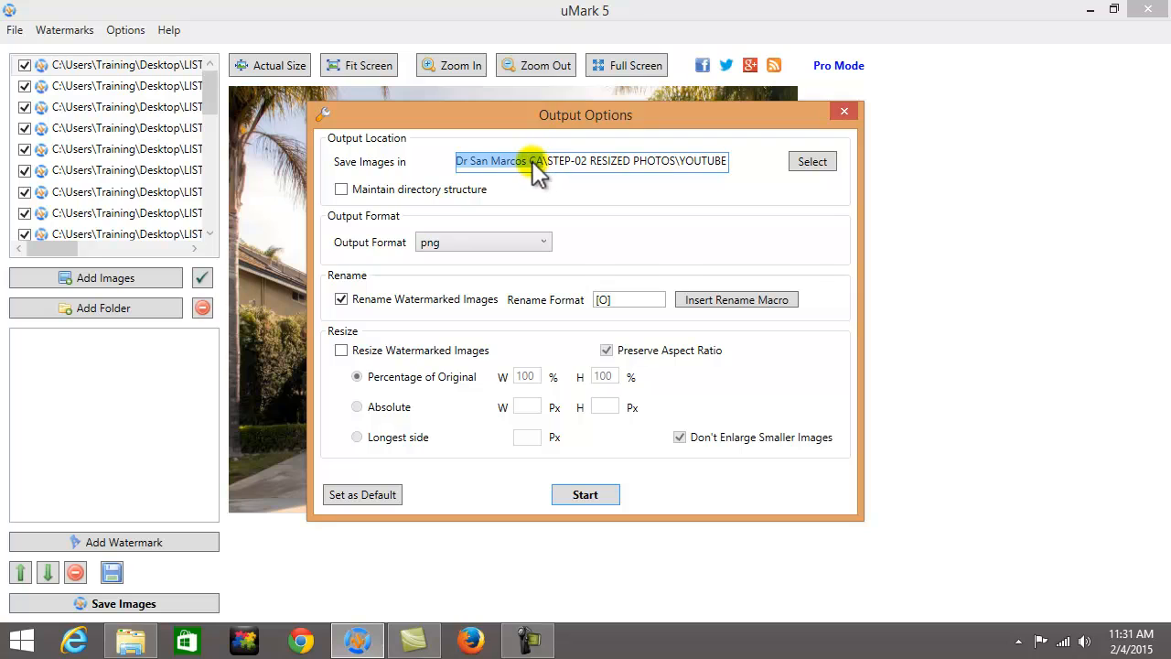
right_click(532, 161)
left_click(577, 196)
left_click(643, 303)
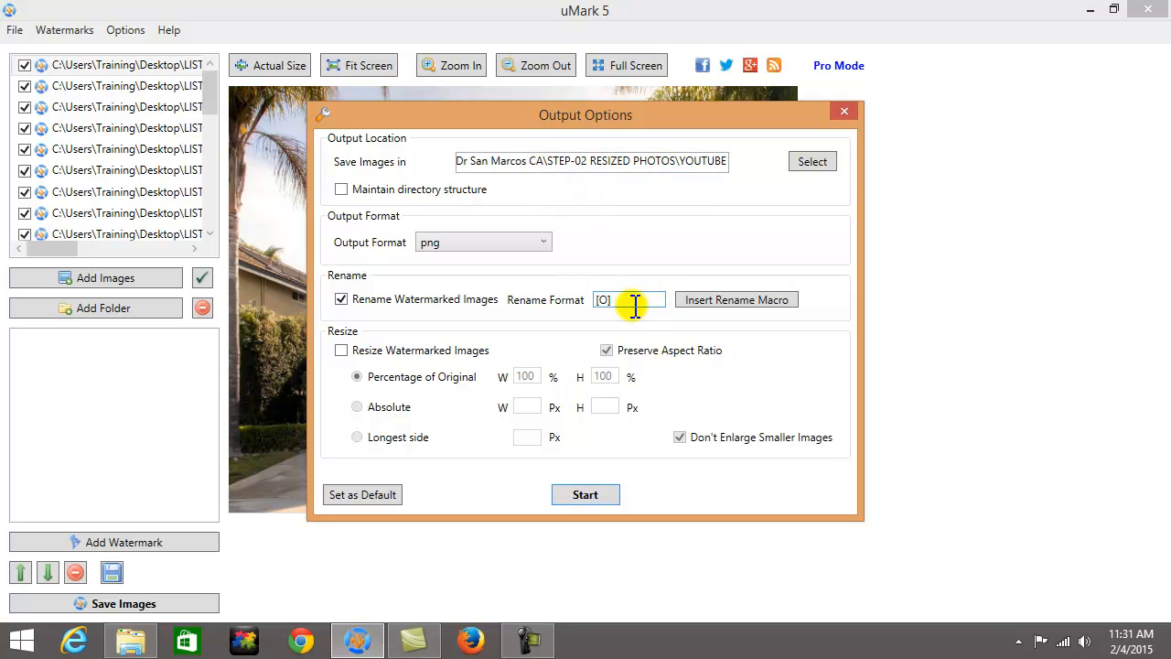
left_click_drag(641, 303, 557, 303)
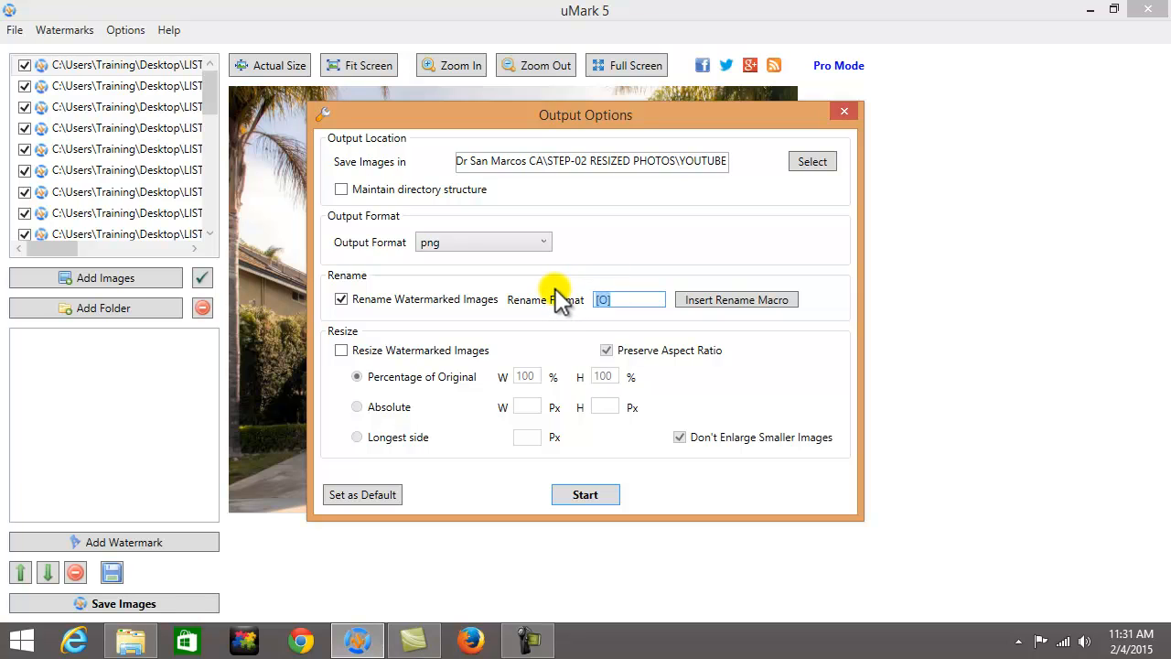
key("ctrl+v")
type("-")
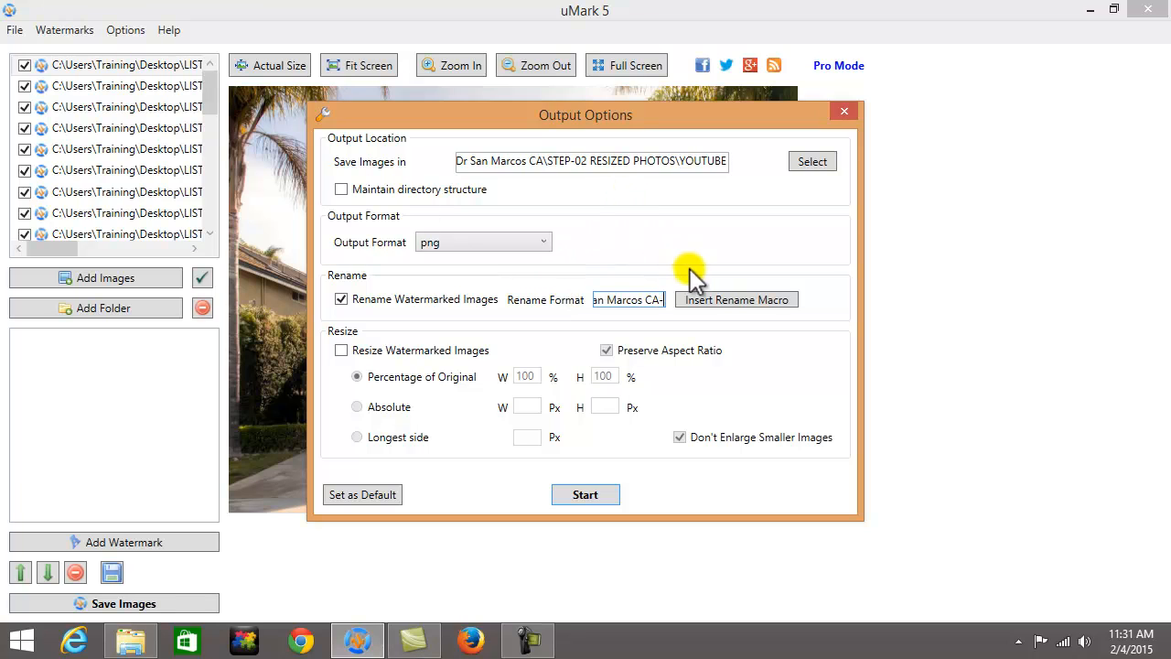
left_click(735, 299)
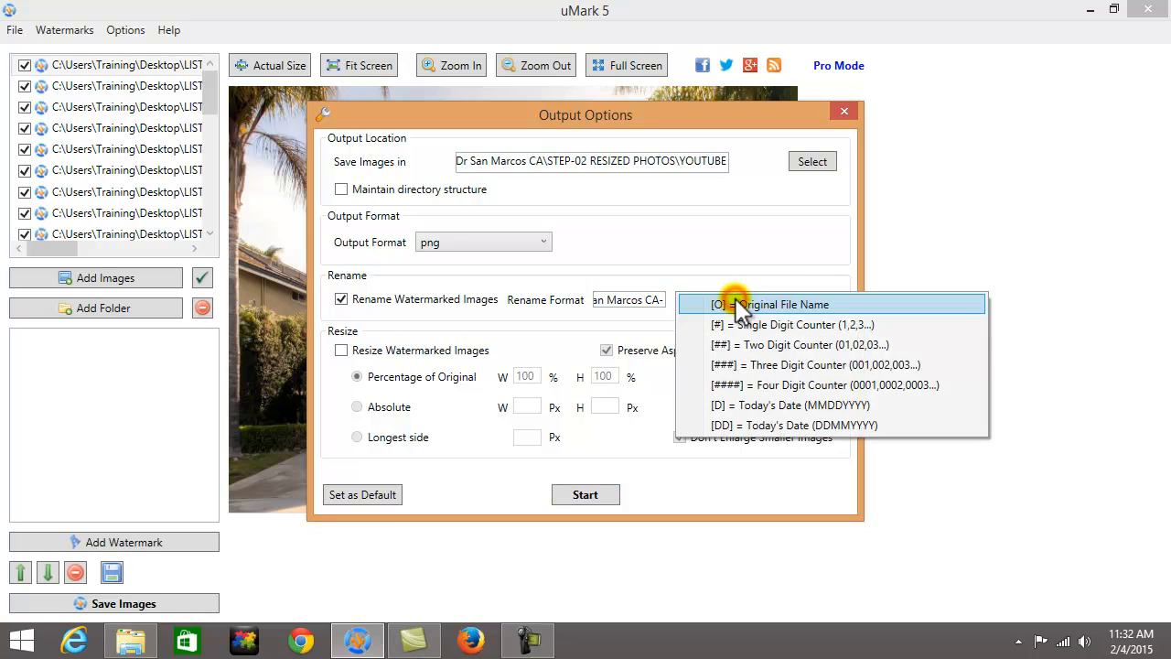
left_click(803, 343)
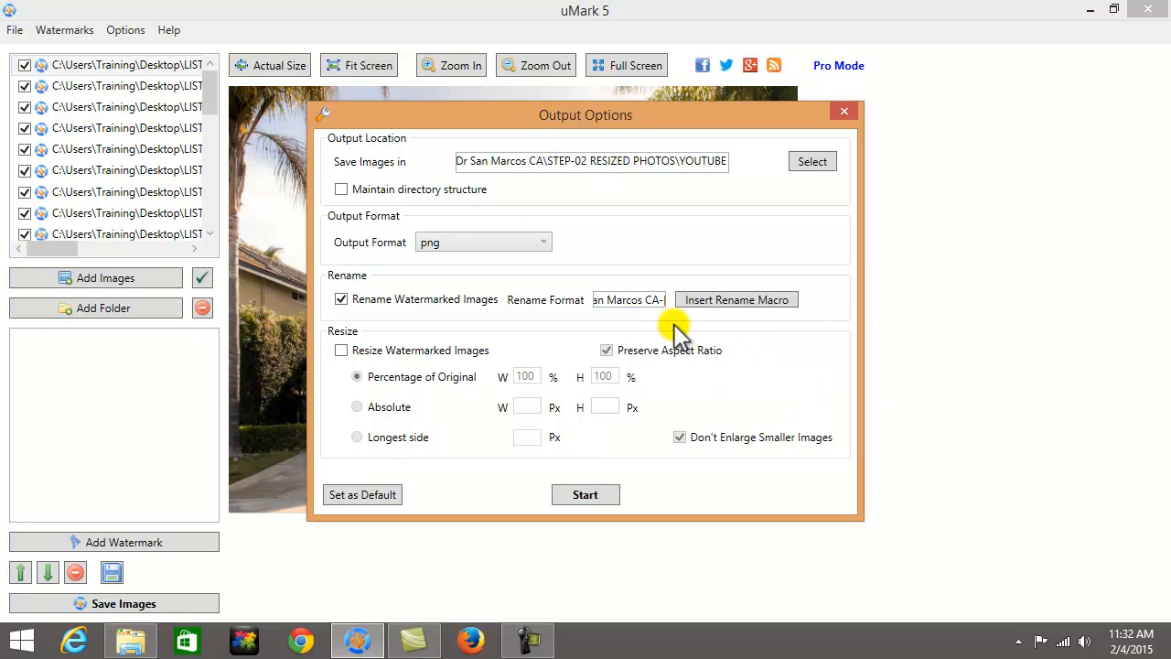
Replace the spaces within the property address in the rename format with hyphens, keeping the [##] counter at the end.
left_click_drag(656, 301, 711, 319)
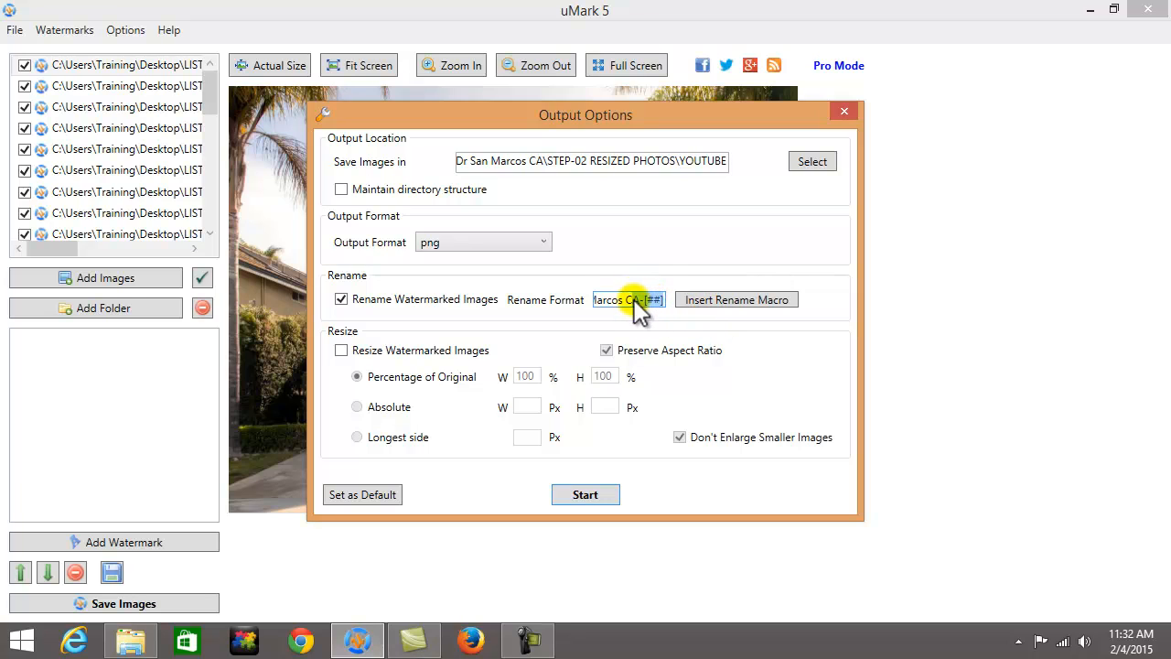
left_click_drag(635, 301, 230, 280)
left_click(619, 307)
key("BackSpace")
type("-")
key("Right")
key("Right")
key("Right")
key("Right")
key("Right")
key("Right")
key("Right")
key("Right")
key("Right")
key("Right")
key("Right")
key("Right")
key("Right")
key("Right")
key("Right")
key("Right")
key("Right")
key("Right")
key("Right")
key("Left")
key("Left")
key("Left")
key("Left")
key("Left")
key("Left")
key("Left")
key("Left")
key("Left")
key("Left")
key("Left")
key("Left")
key("Left")
key("Left")
key("Left")
key("Left")
key("Left")
key("Right")
key("Right")
type("-")
key("Delete")
key("BackSpace")
type("M")
type("[##]")
key("Left")
key("Left")
key("Left")
key("Left")
key("Left")
key("Left")
key("Left")
key("Left")
key("Left")
key("Left")
key("Left")
key("Left")
key("Left")
key("Left")
key("Left")
key("Left")
key("Left")
key("Left")
key("Left")
key("Left")
key("Right")
key("Right")
key("Right")
key("Right")
key("Right")
key("Right")
key("Right")
key("Right")
key("Right")
key("Right")
key("Right")
key("Right")
key("Right")
key("Right")
key("Right")
key("Right")
key("Right")
key("Right")
key("Right")
key("Right")
Enable resizing to an absolute 1280 x 720 px, with aspect ratio preservation and the restriction on enlarging smaller images both turned off.
left_click(341, 352)
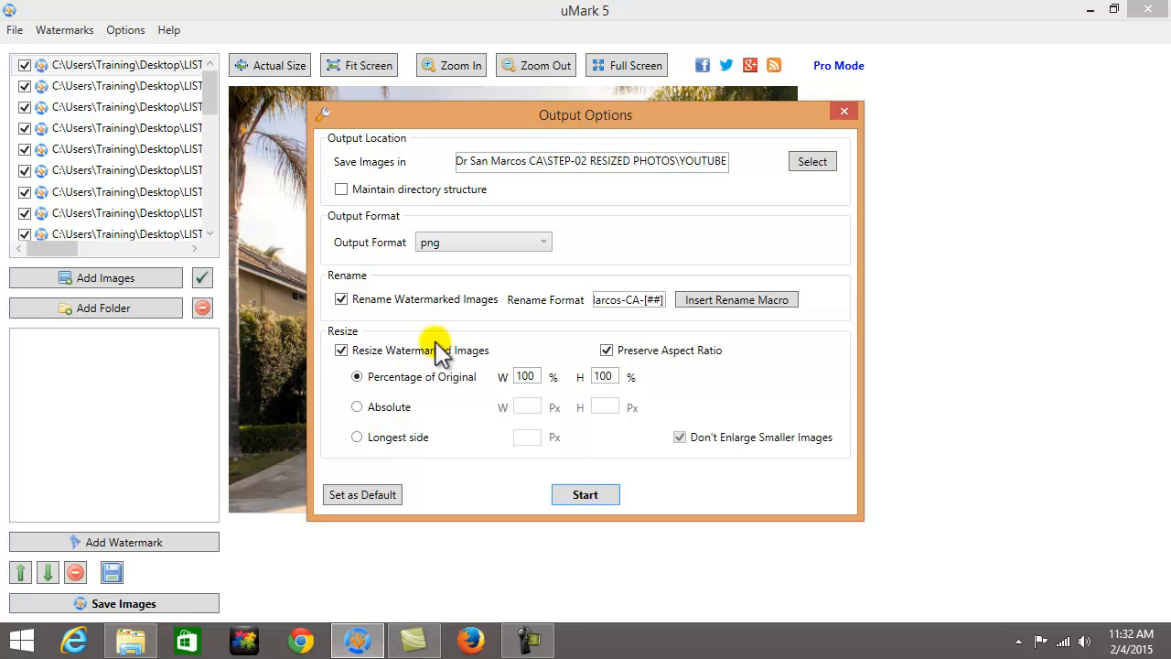
left_click(607, 351)
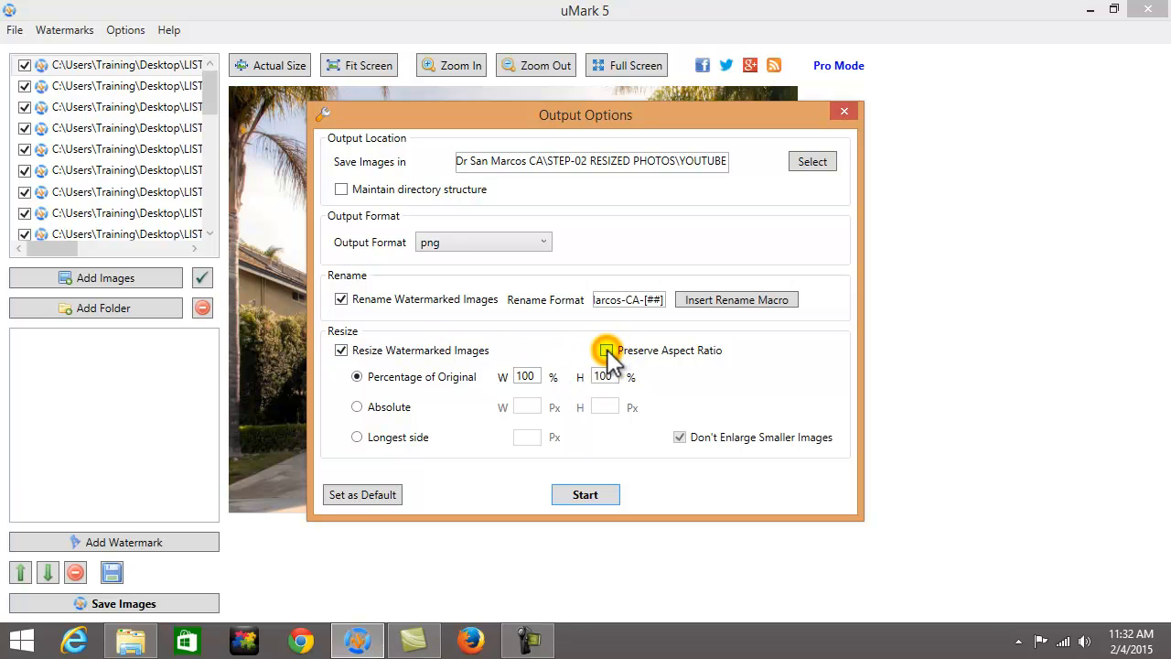
left_click(358, 407)
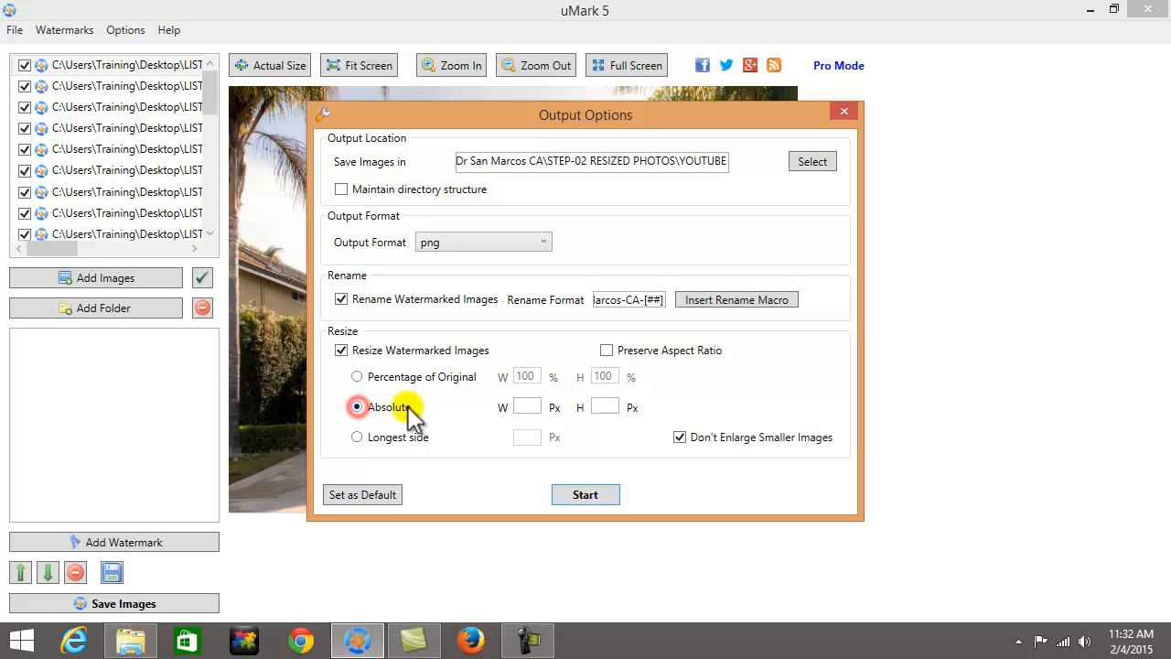
left_click(524, 406)
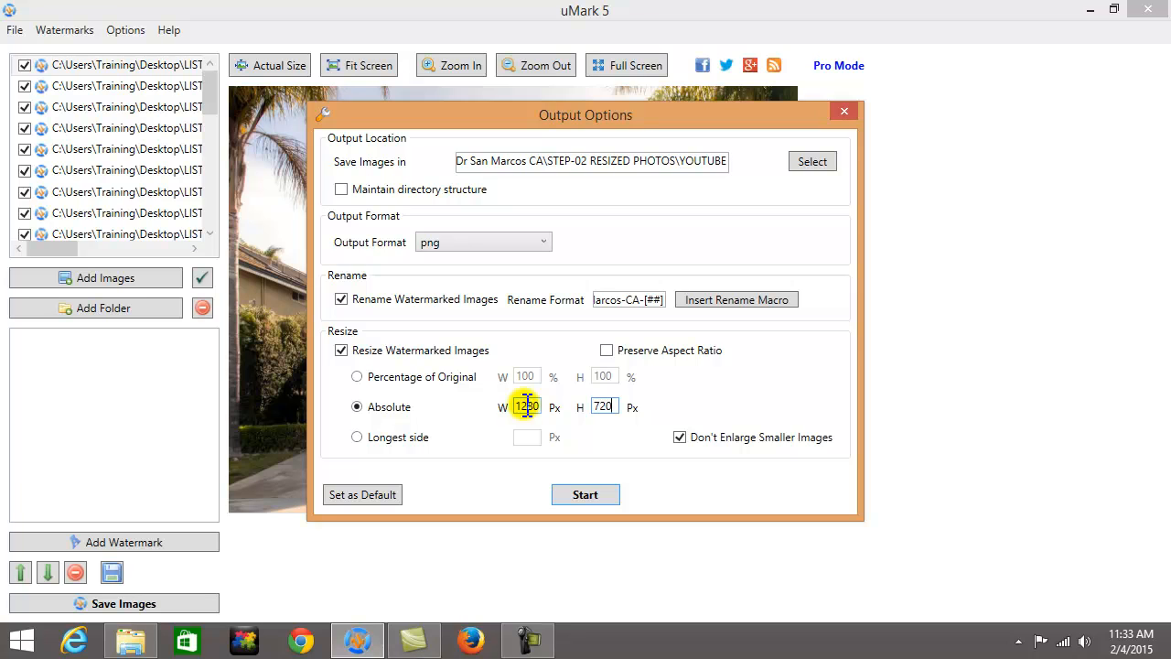
left_click(681, 437)
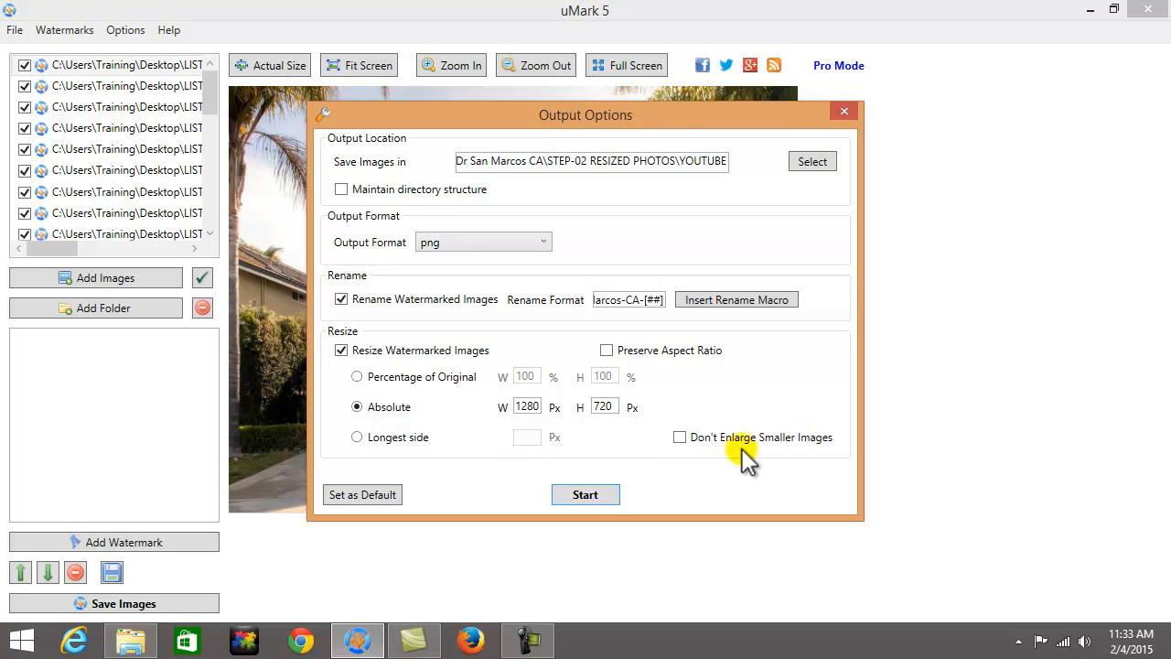
Run the batch export, review the renamed photos in the YOUTUBE output folder, and close that folder.
left_click(604, 503)
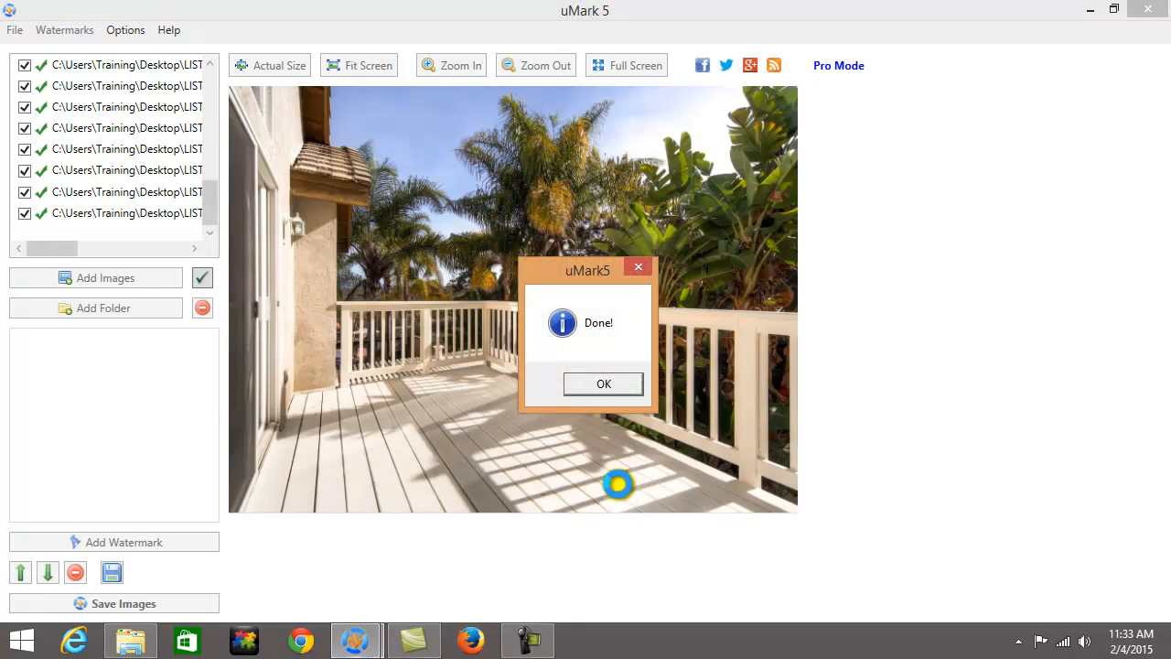
left_click(620, 381)
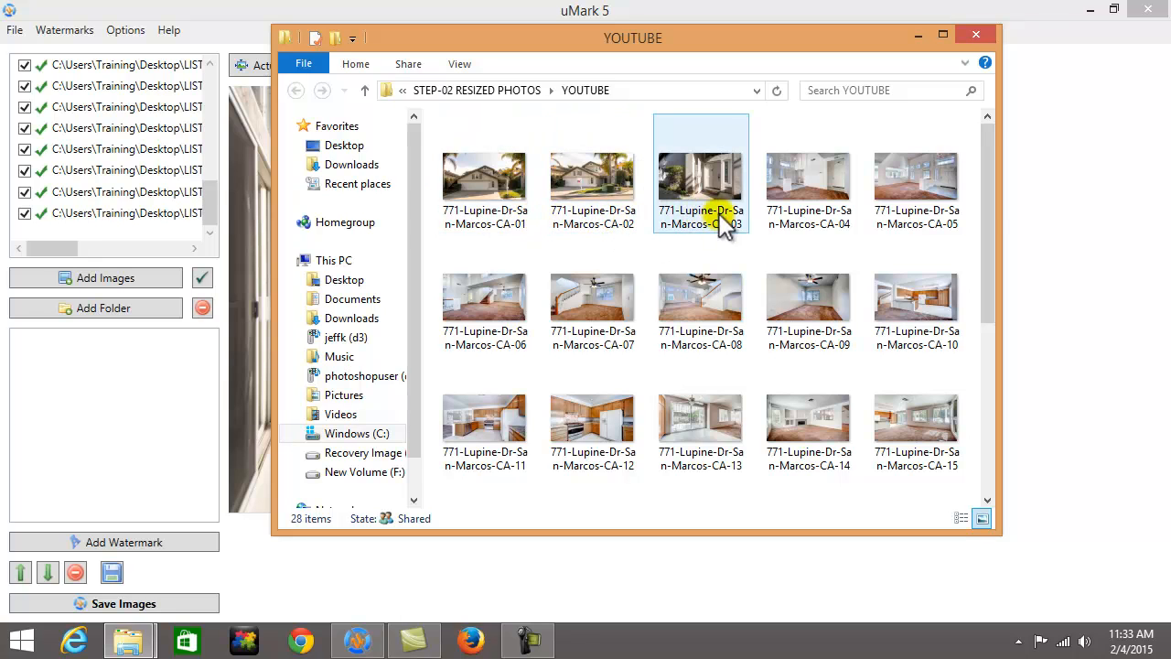
left_click_drag(983, 192, 973, 449)
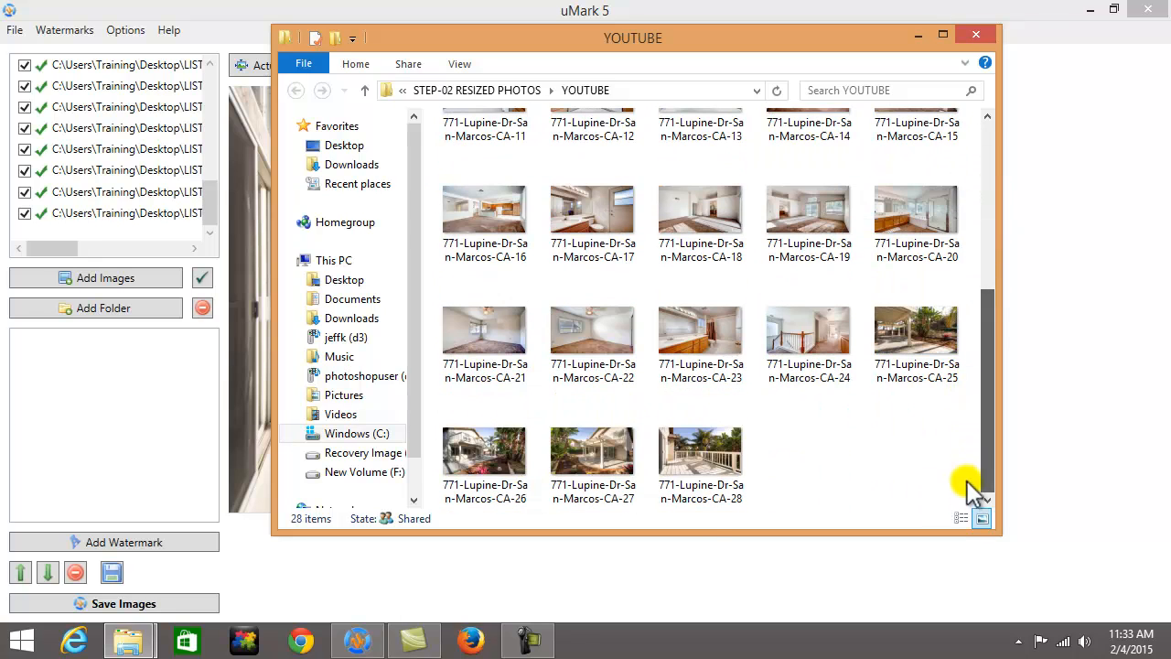
left_click(976, 35)
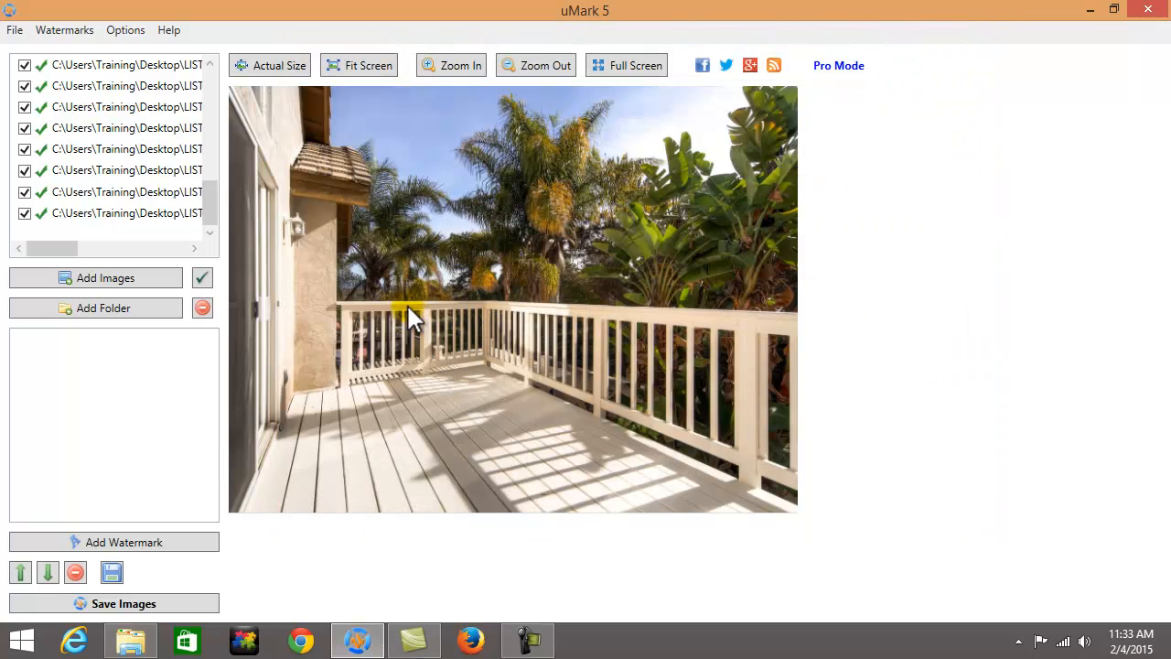
Clear all images from the input list and browse to the property's STEP-02 RESIZED PHOTOS\YOUTUBE folder to add images.
left_click(203, 307)
left_click(264, 335)
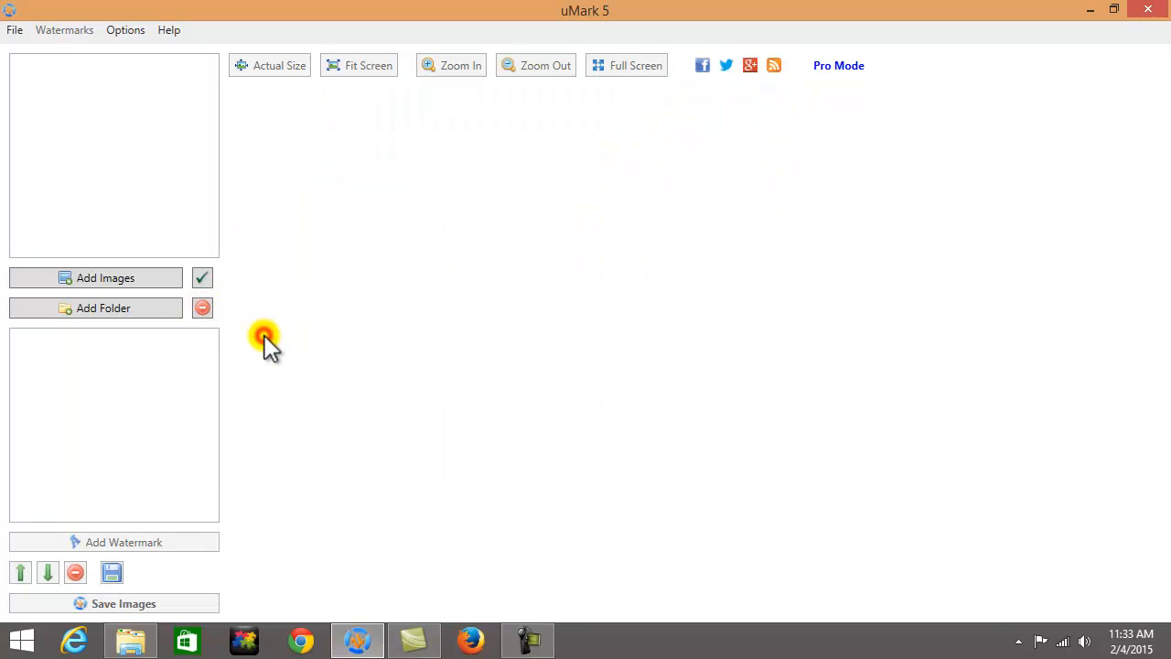
left_click(156, 283)
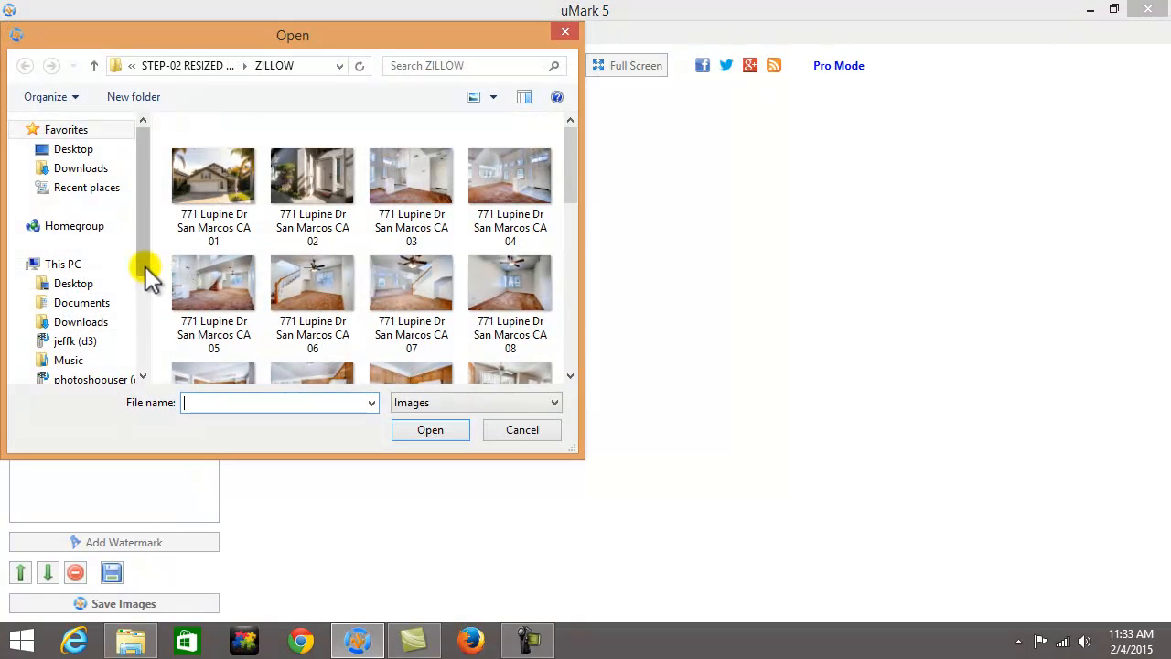
left_click(188, 68)
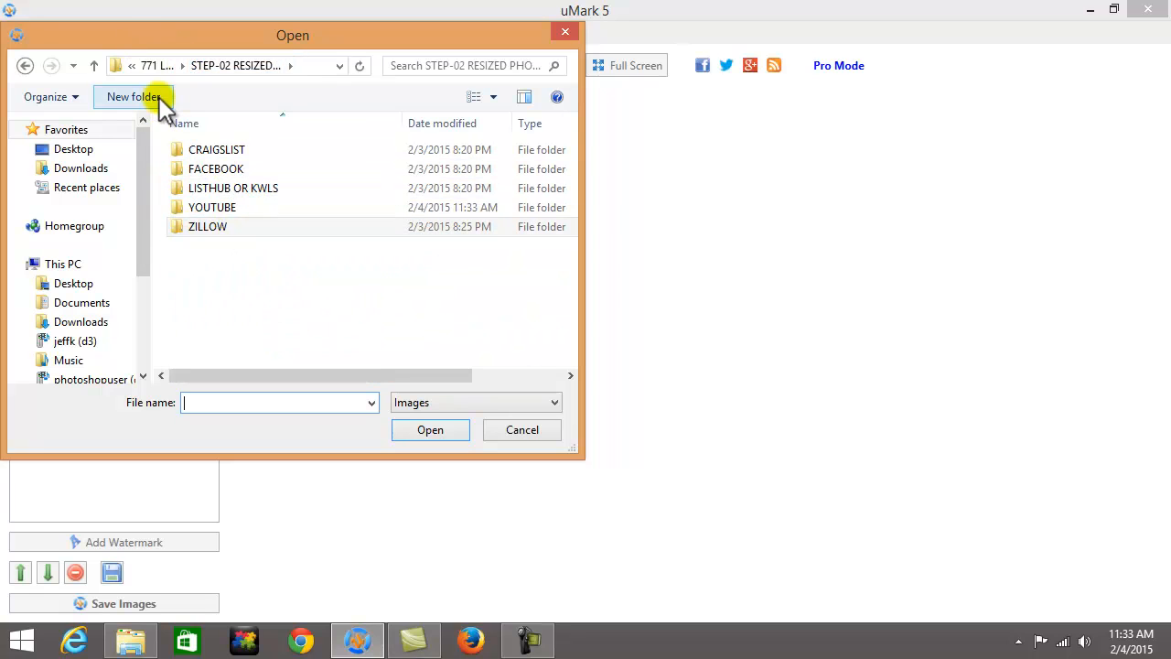
left_click(160, 66)
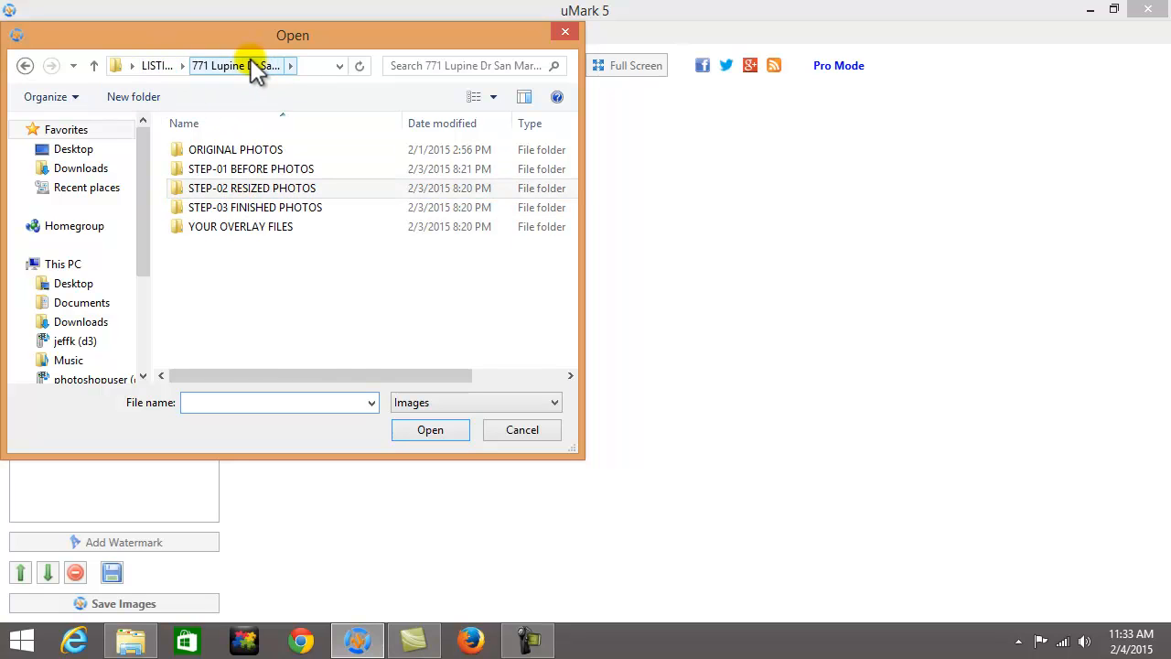
double_click(263, 187)
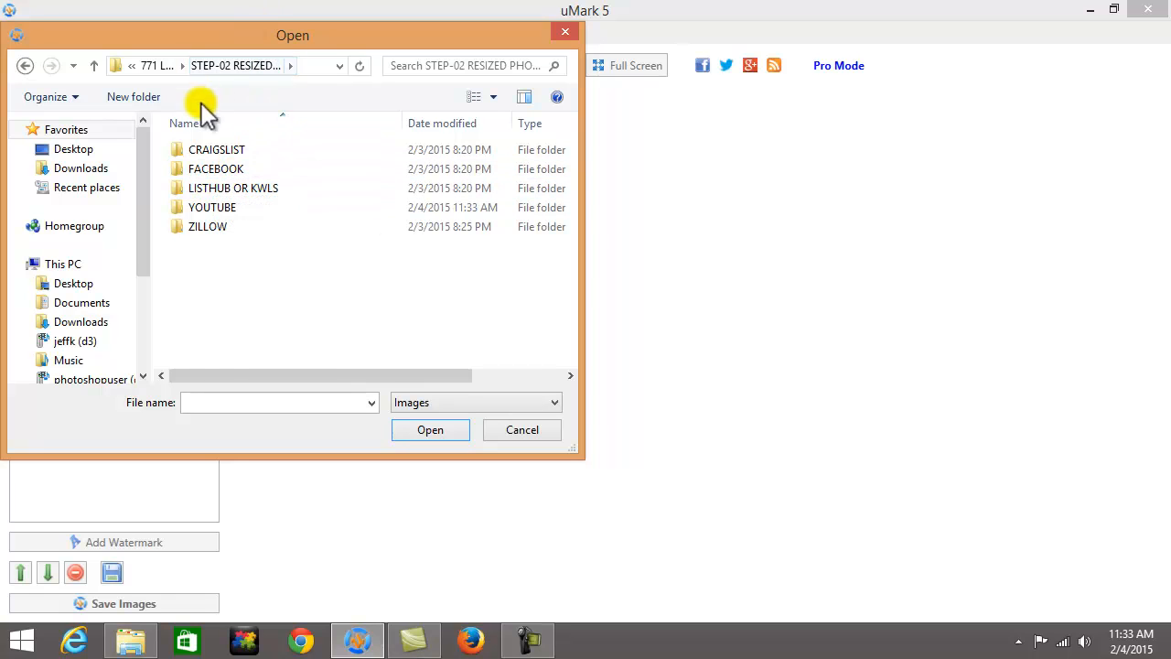
double_click(222, 209)
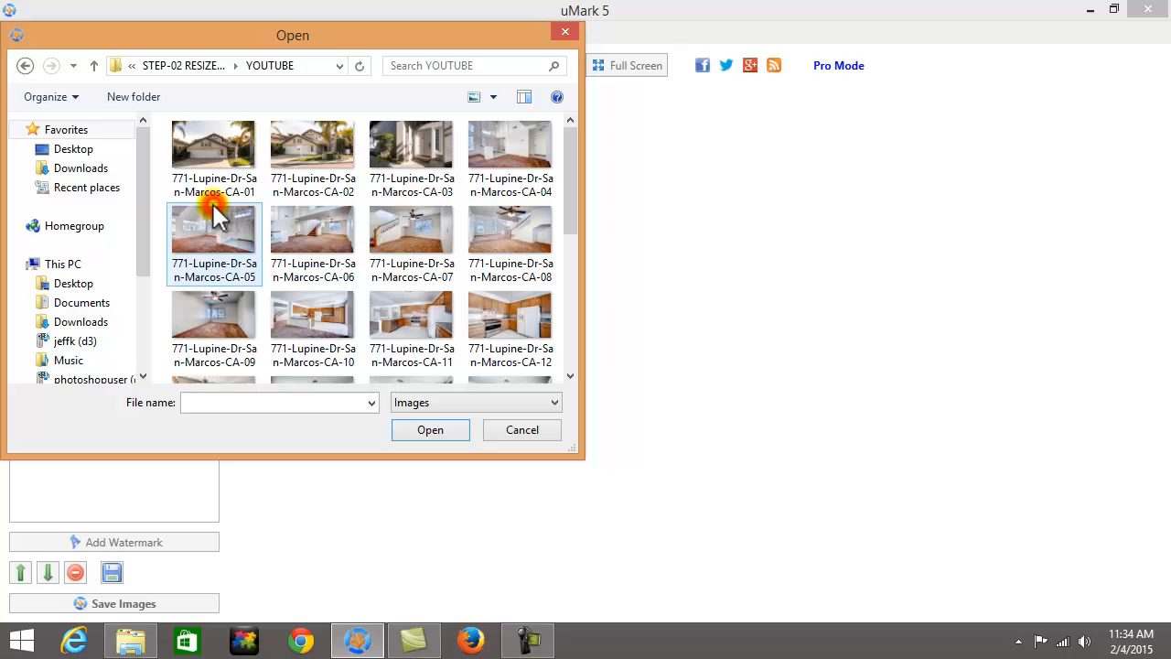
Select the full set of resized listing photos throughout the YOUTUBE folder and load them into the input list.
left_click(217, 148)
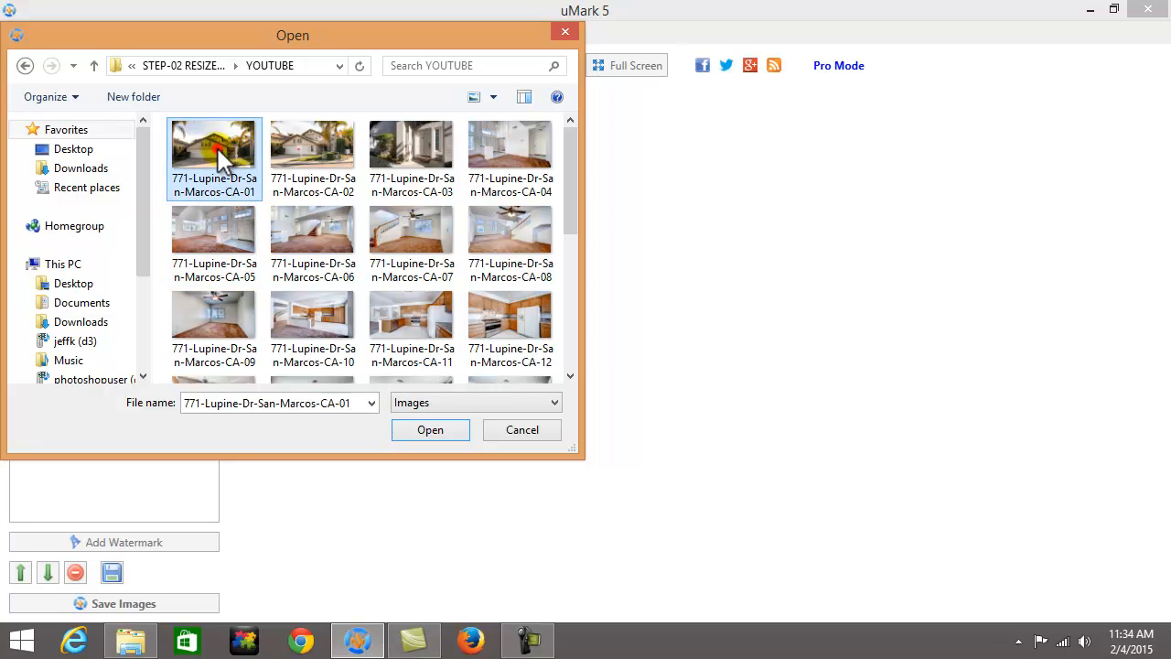
left_click_drag(573, 166, 549, 339)
left_click(512, 328, "ctrl")
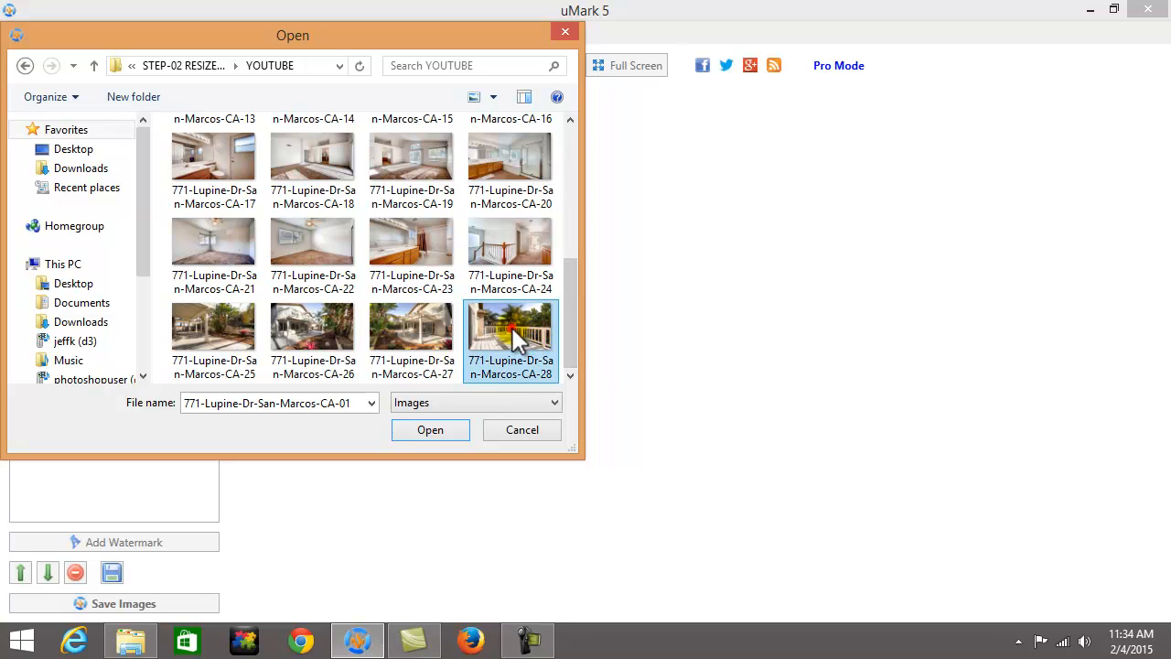
left_click(400, 331, "ctrl")
left_click(320, 339, "ctrl")
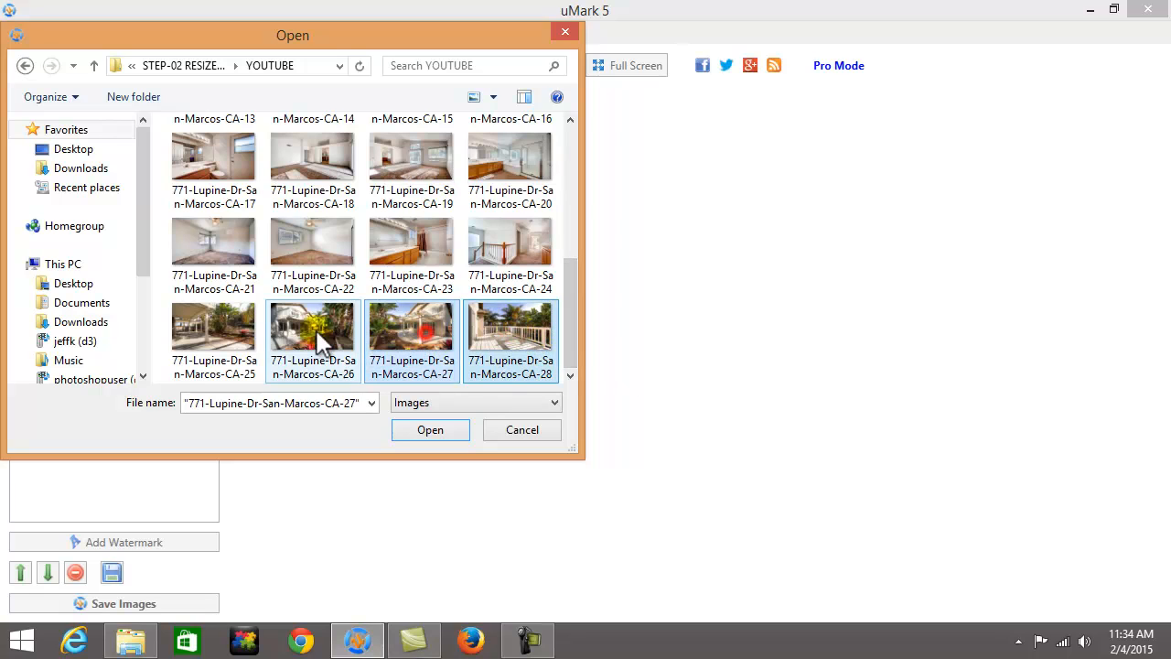
left_click(320, 230, "ctrl")
left_click(420, 247, "ctrl")
left_click(515, 263, "ctrl")
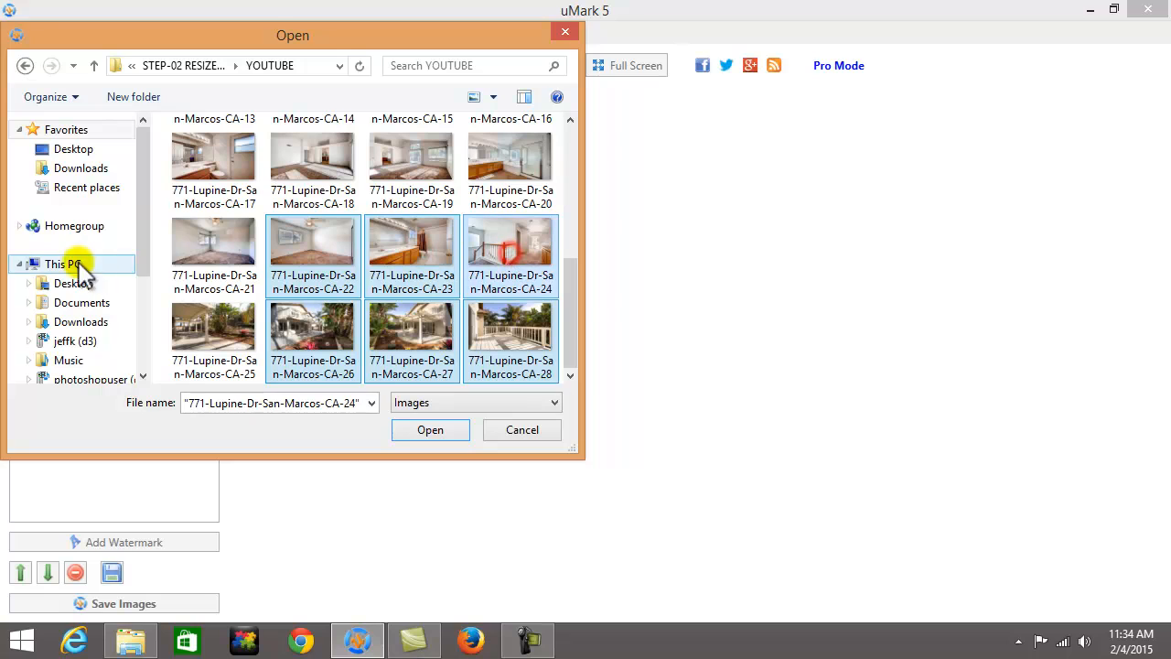
left_click(198, 245, "ctrl")
left_click(208, 364, "ctrl")
left_click(209, 174, "ctrl")
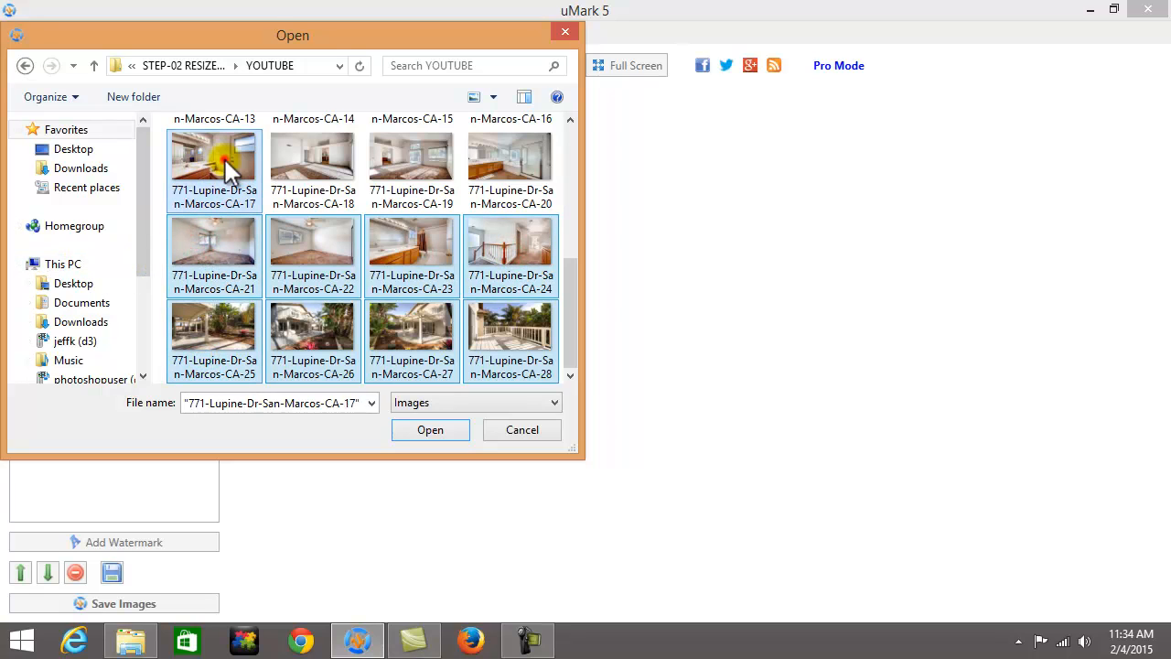
left_click(325, 166, "ctrl")
left_click(430, 157, "ctrl")
left_click(505, 164, "ctrl")
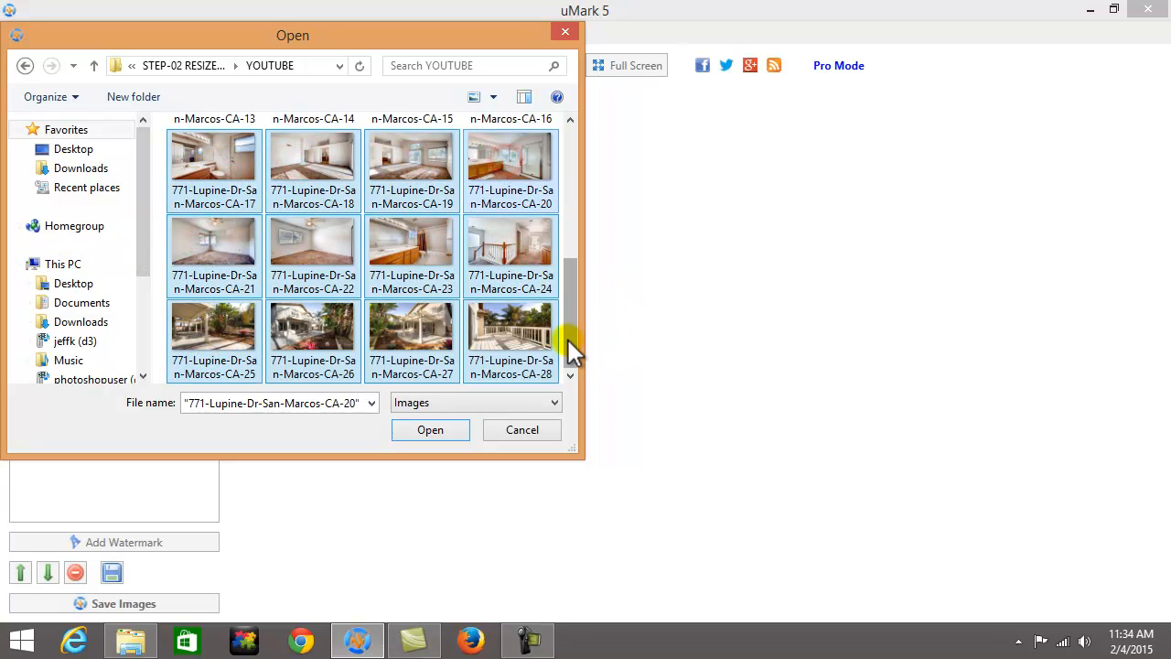
left_click_drag(564, 340, 580, 220)
left_click(512, 349, "ctrl")
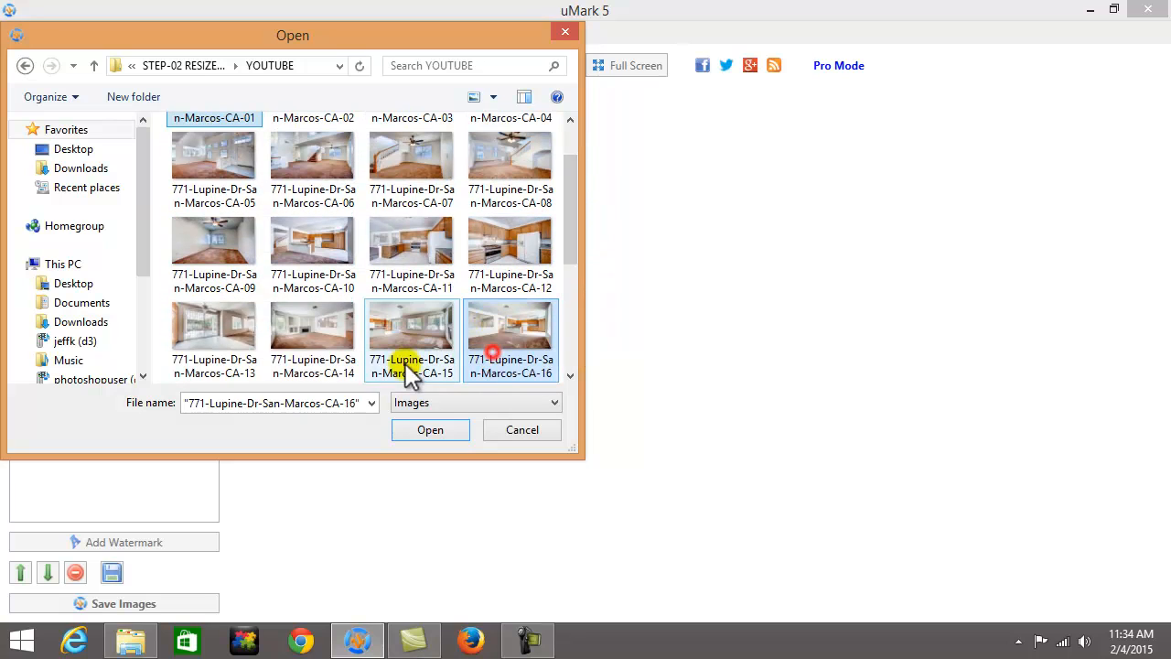
left_click(314, 322, "ctrl")
left_click(209, 322, "ctrl")
left_click(207, 267, "ctrl")
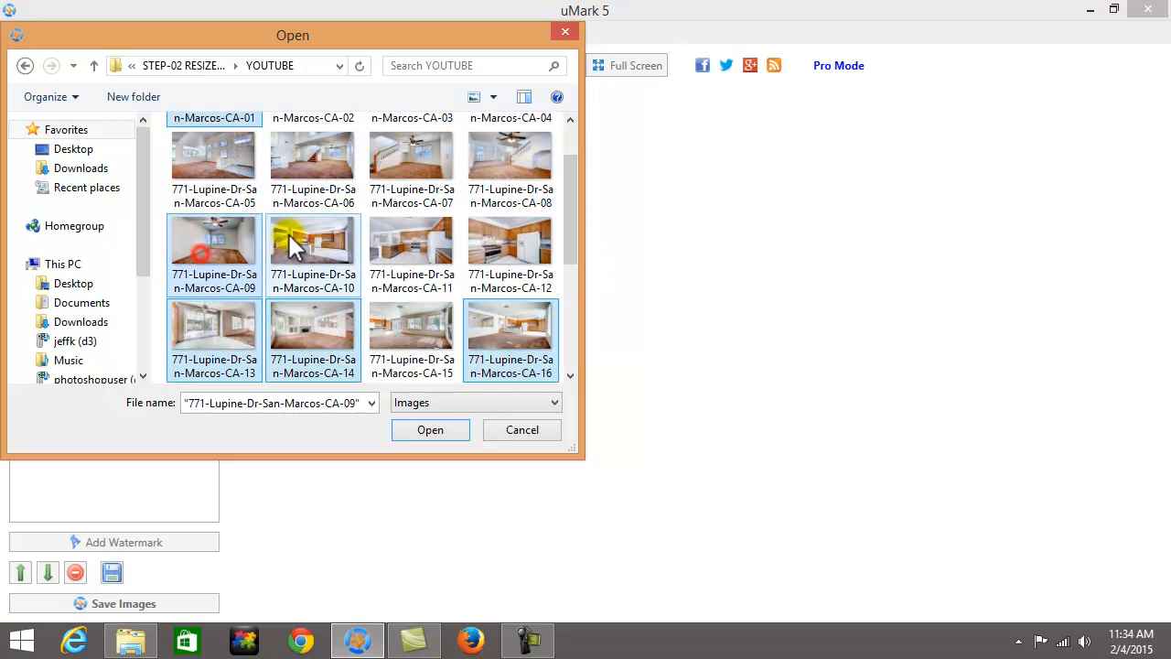
left_click(292, 238, "ctrl")
left_click(406, 248, "ctrl")
left_click(506, 252, "ctrl")
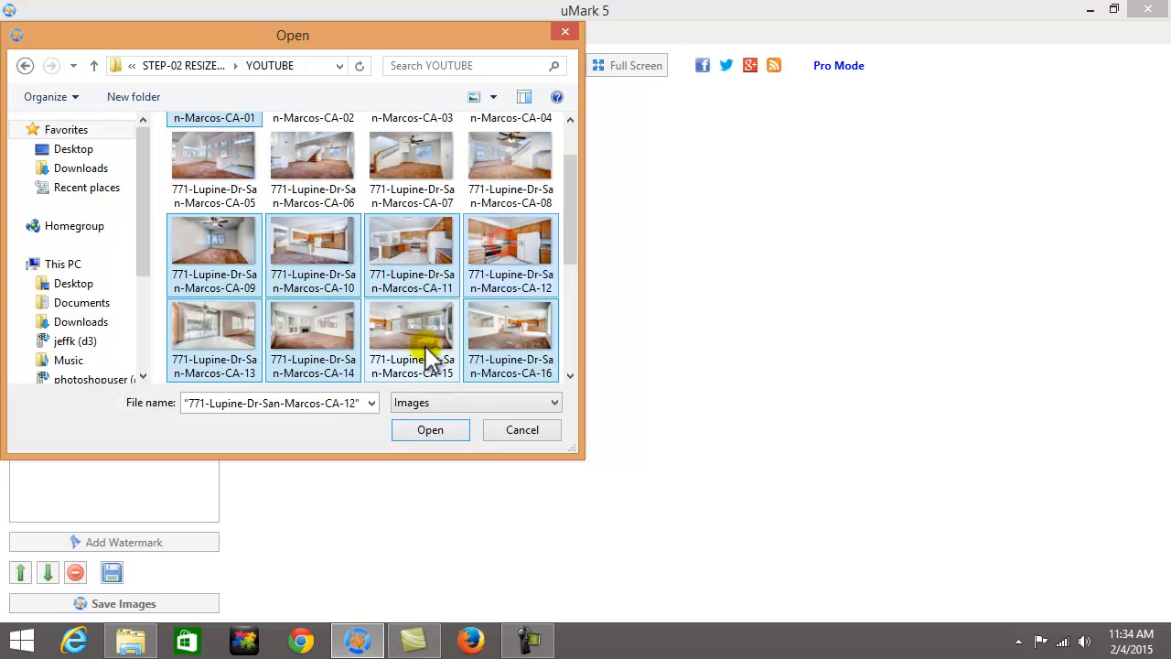
left_click(416, 352, "ctrl")
left_click(503, 137, "ctrl")
left_click(416, 188, "ctrl")
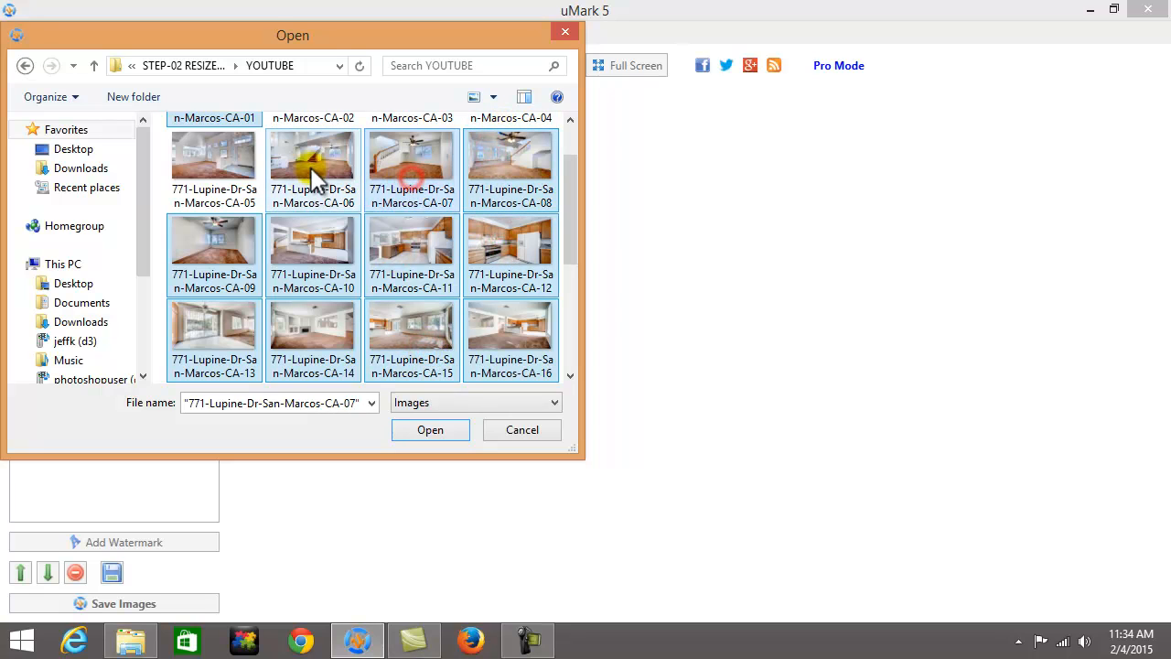
left_click(289, 181, "ctrl")
left_click(229, 181, "ctrl")
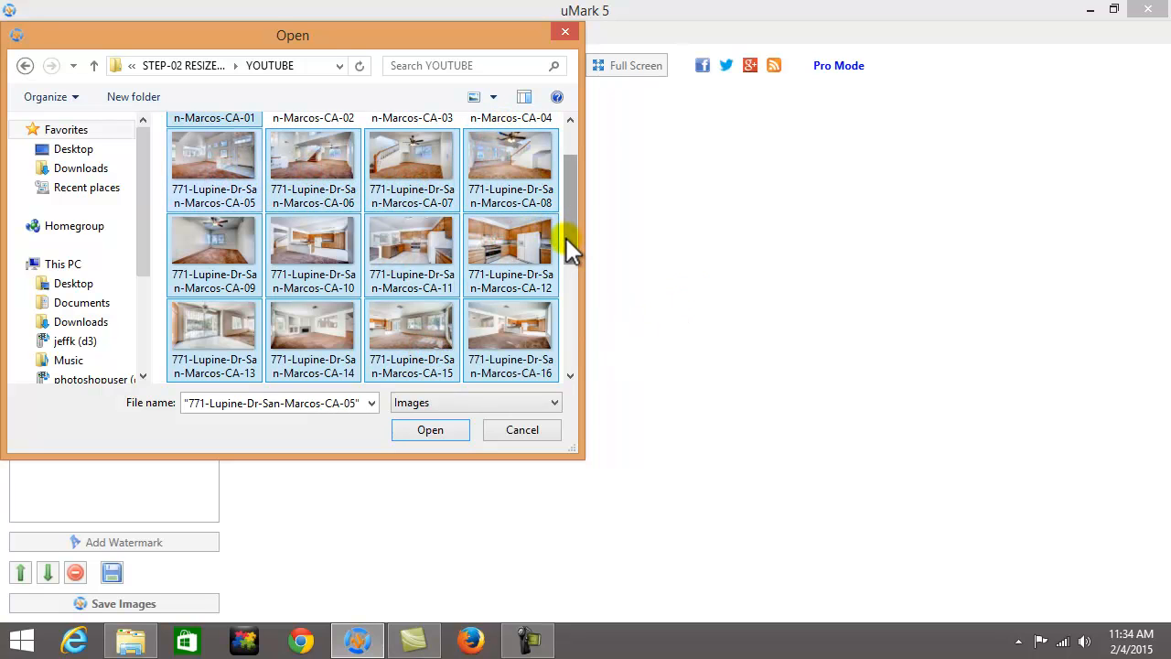
left_click_drag(566, 237, 566, 202)
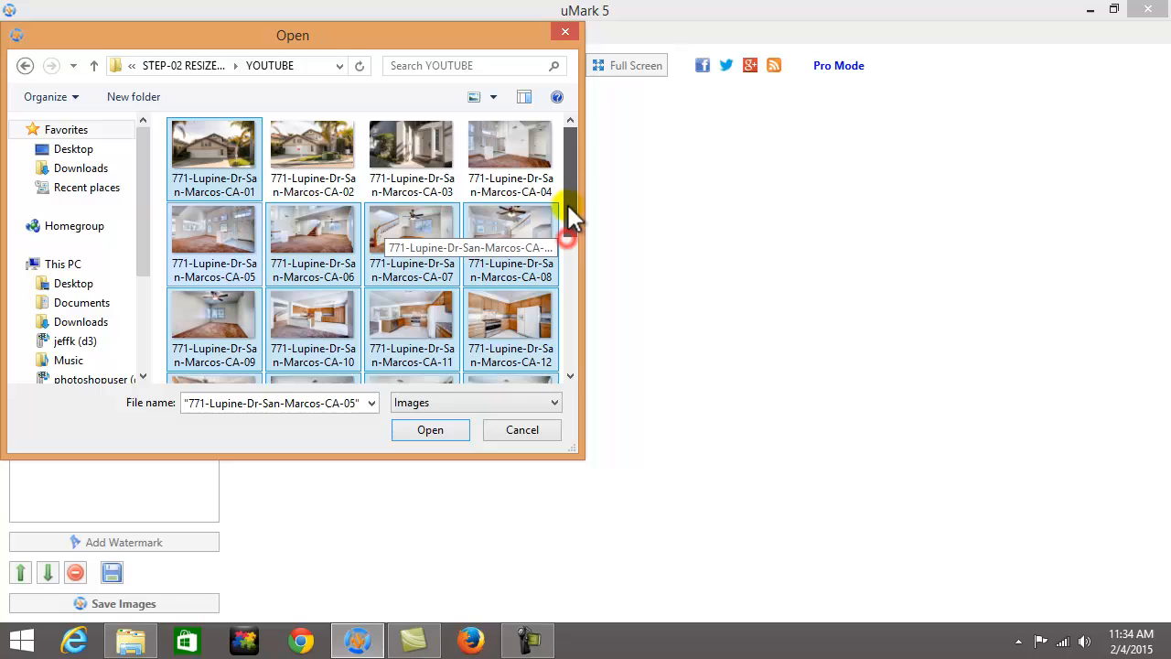
left_click(210, 145, "ctrl")
left_click(320, 146, "ctrl")
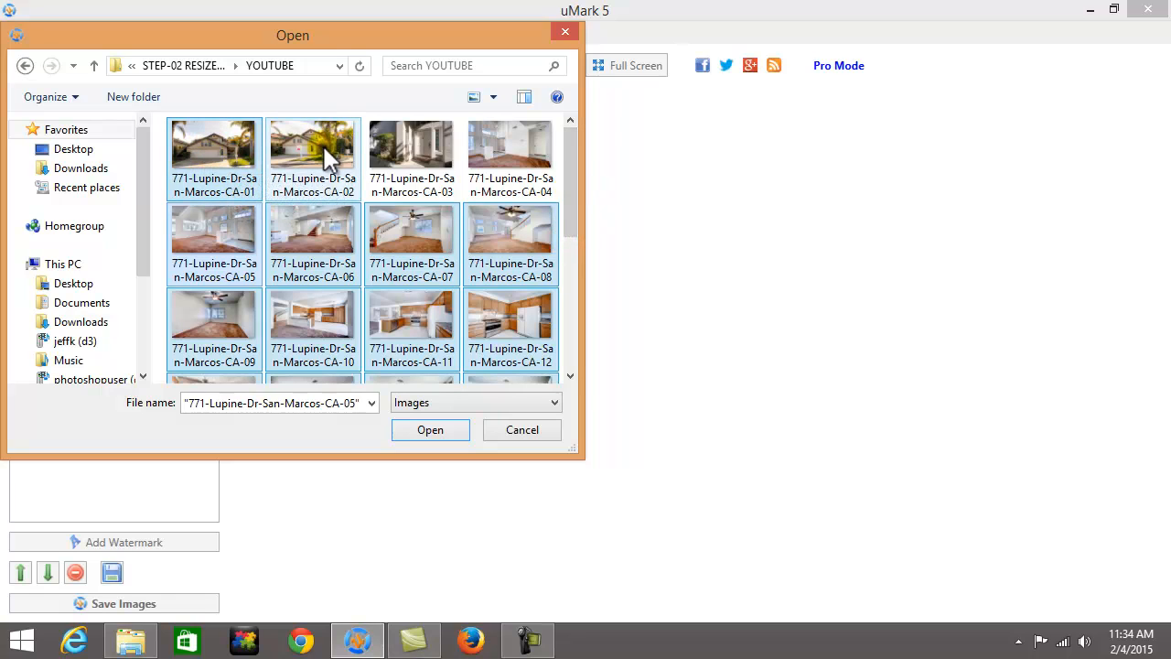
left_click(407, 154, "ctrl")
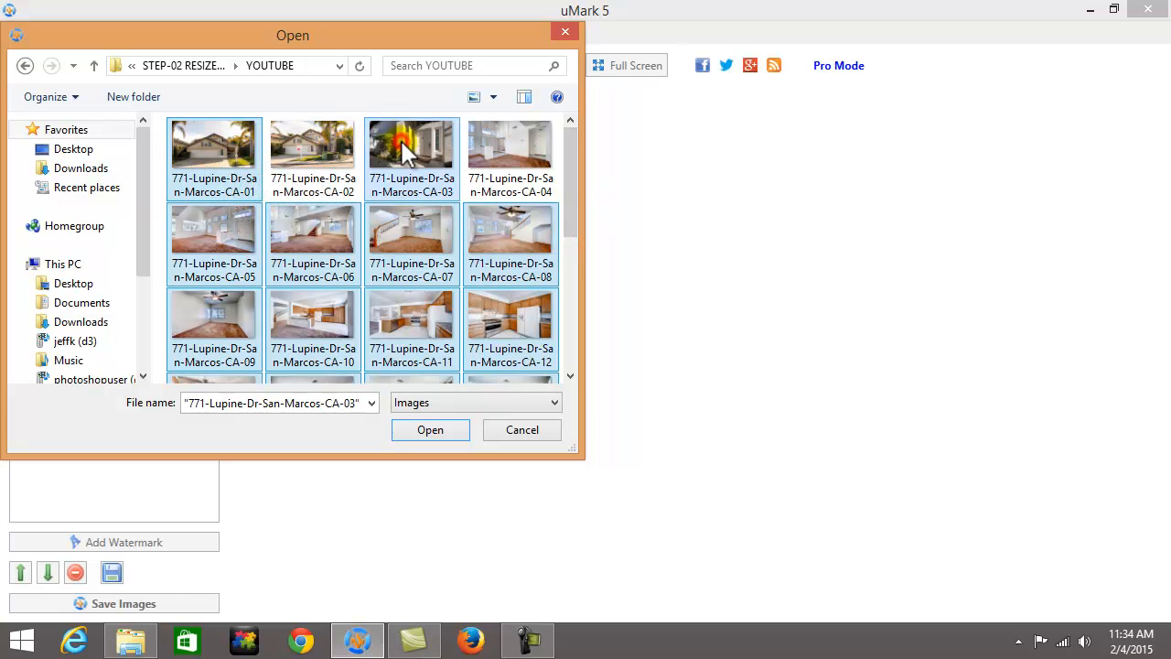
left_click(506, 151, "ctrl")
left_click_drag(567, 174, 564, 329)
left_click(425, 429)
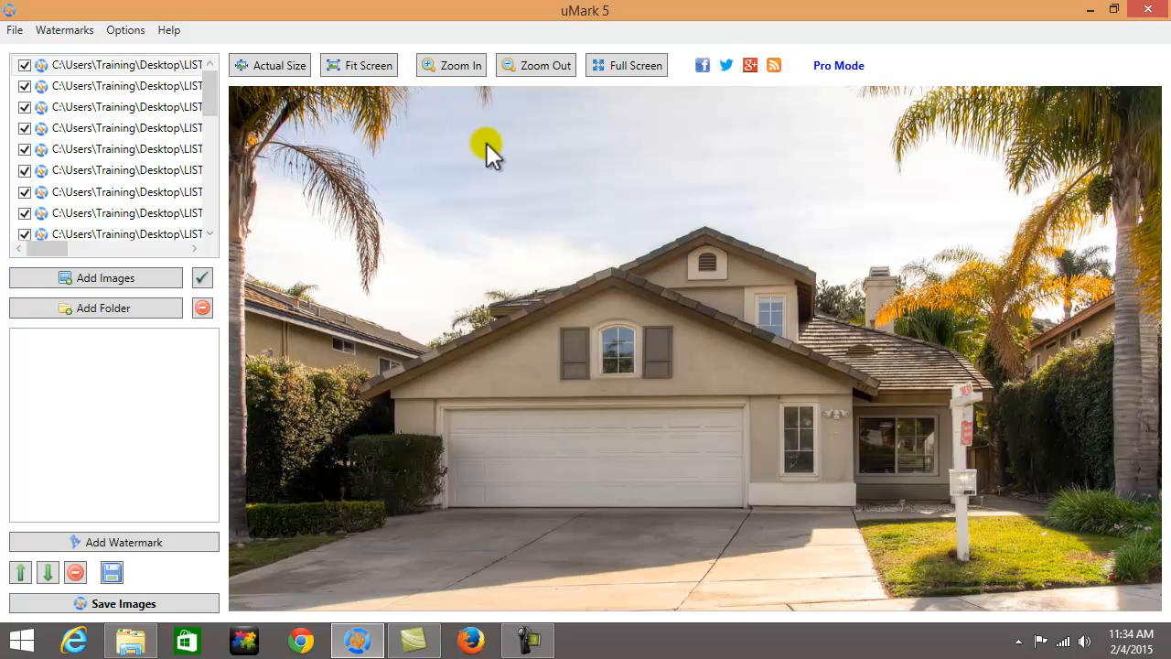
Add an image watermark using the YouTube Overlay file from the property's YOUR OVERLAY FILES\Youtube folder.
left_click(535, 62)
left_click(535, 62)
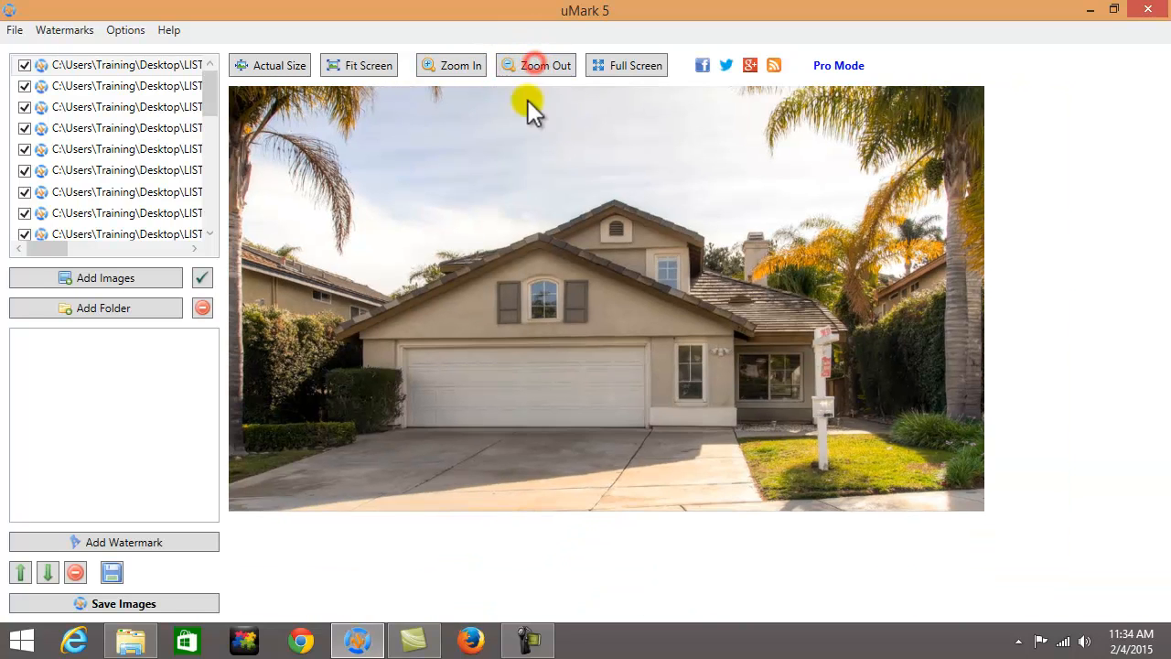
left_click(107, 544)
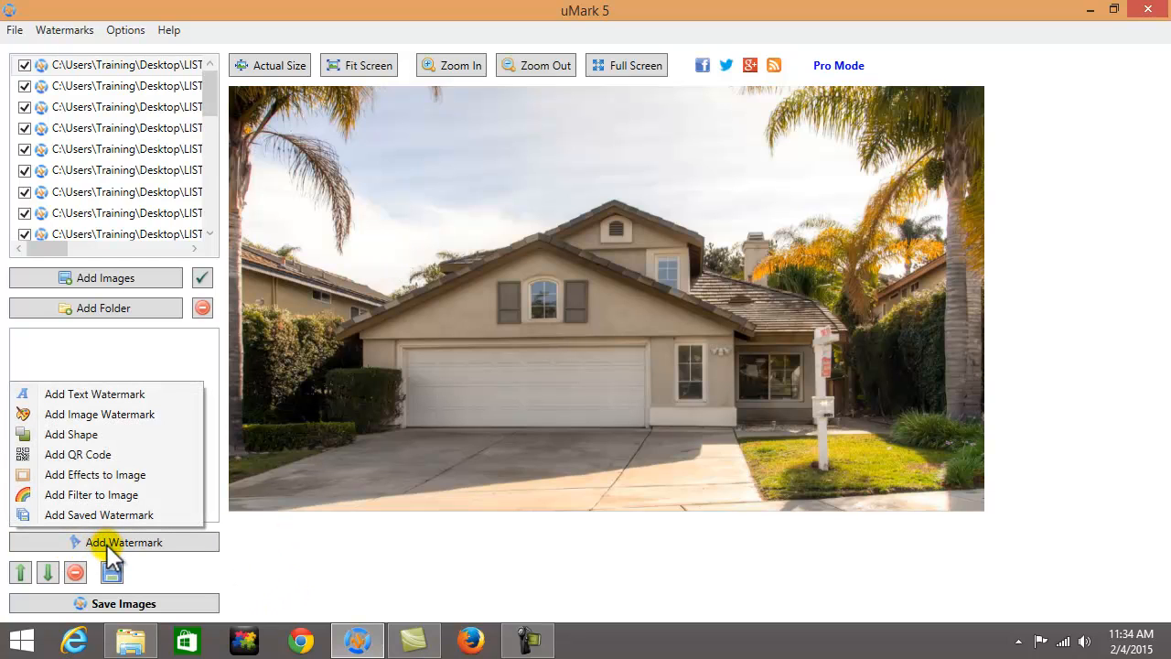
left_click(144, 415)
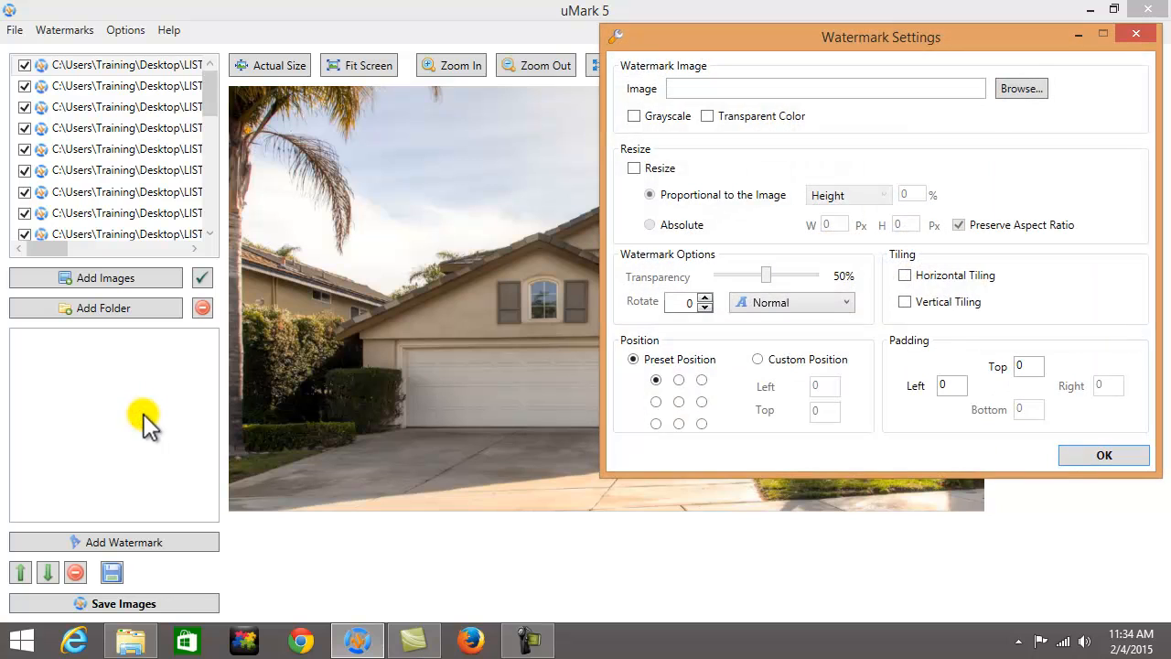
left_click(1019, 89)
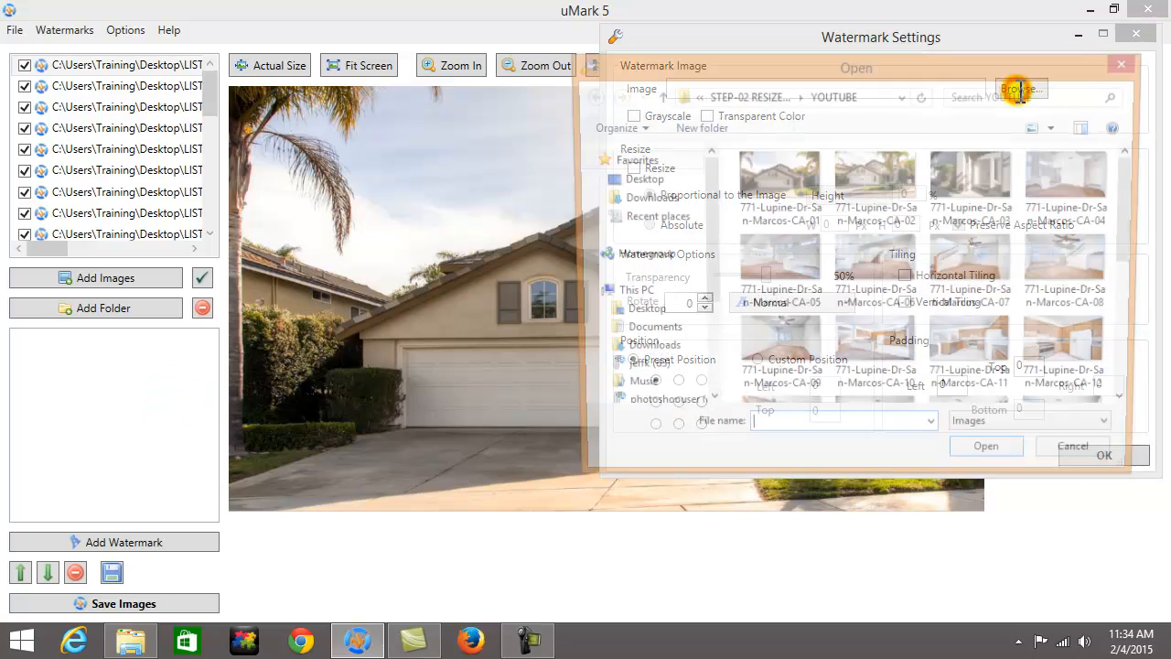
left_click(741, 96)
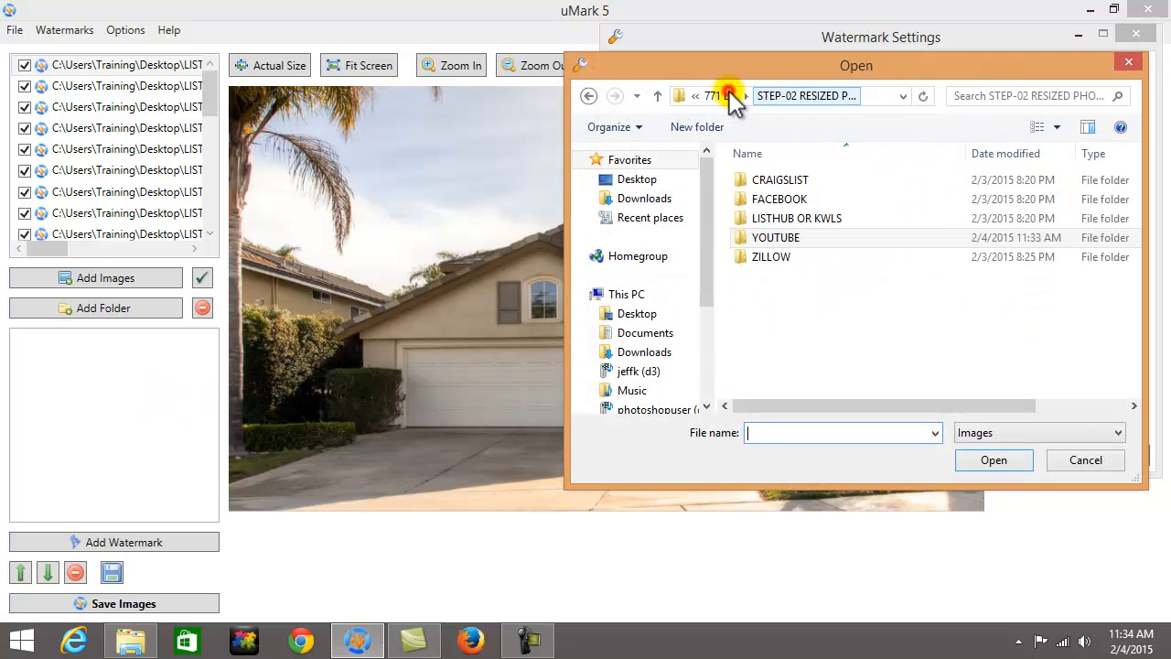
left_click(720, 96)
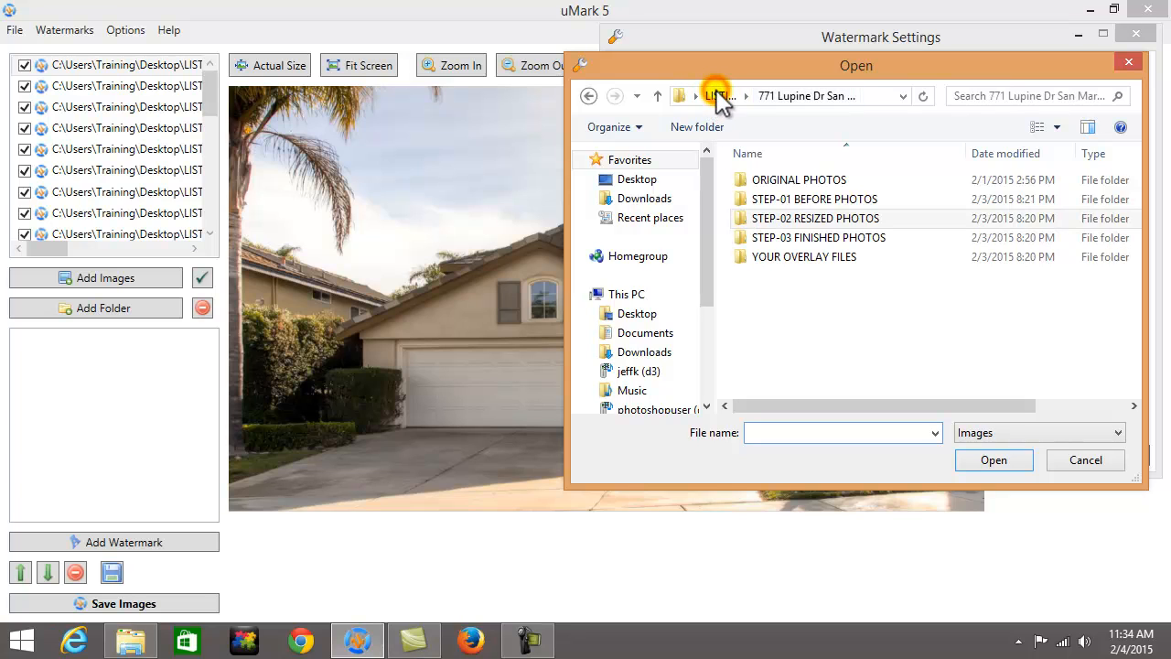
double_click(826, 254)
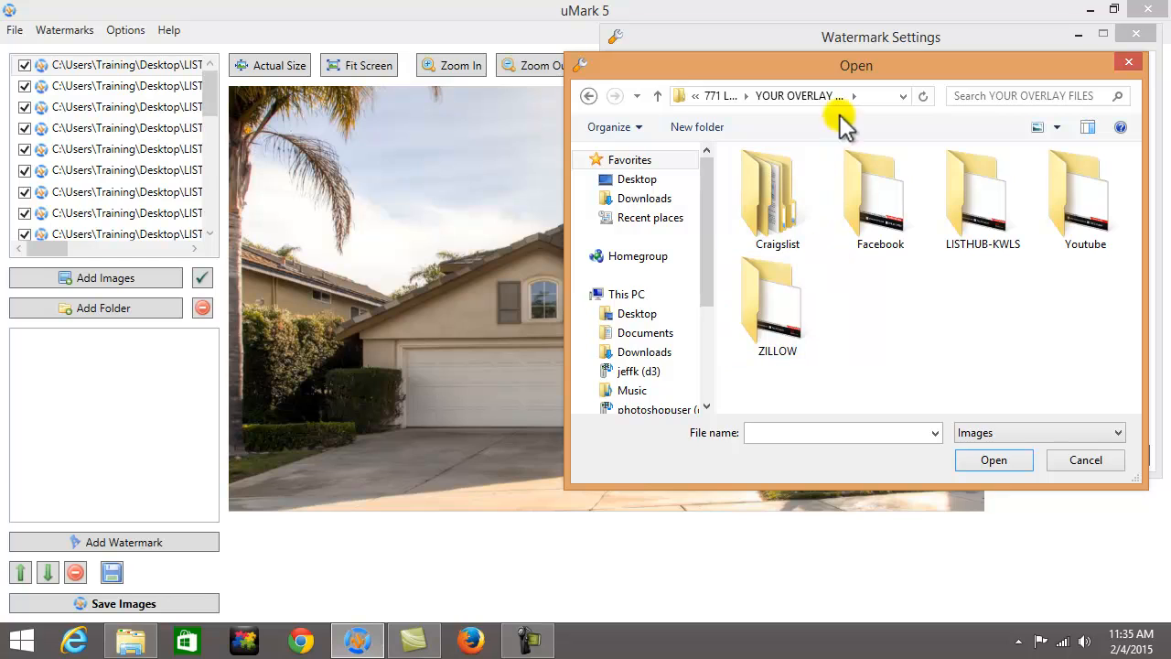
double_click(1082, 199)
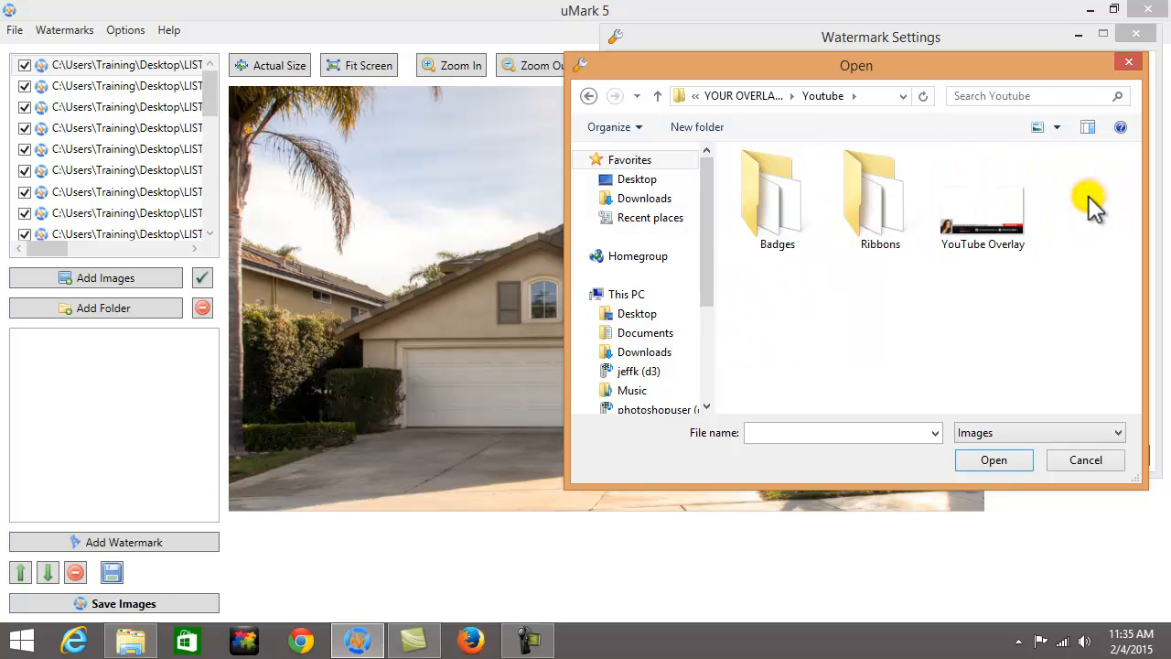
left_click(965, 219)
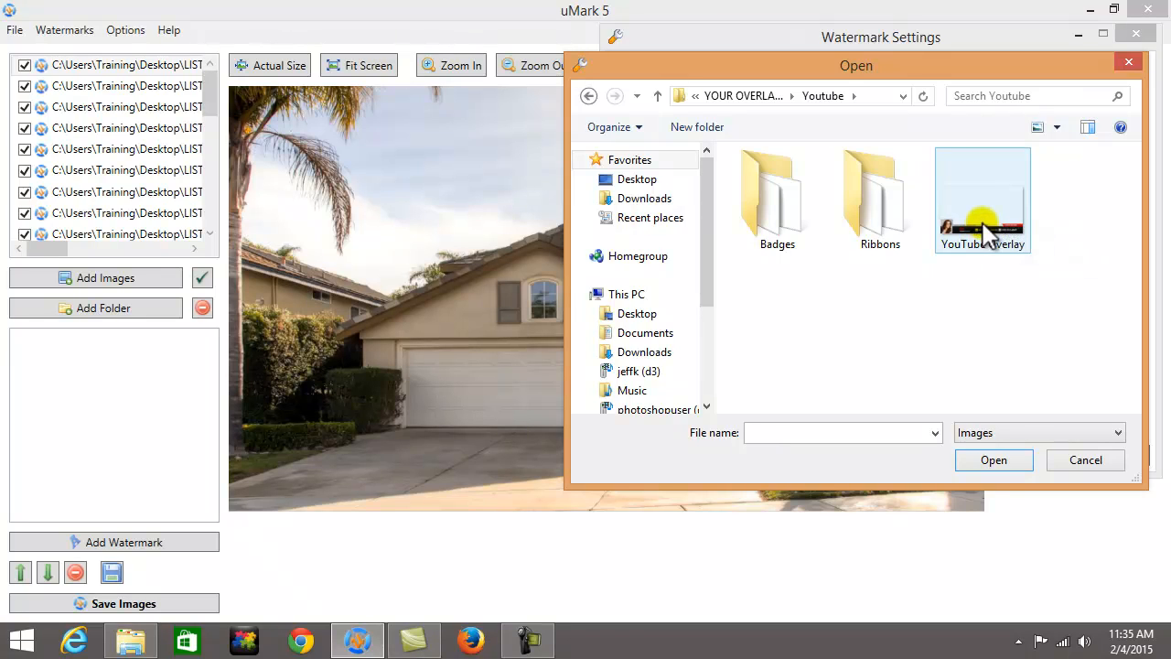
double_click(984, 224)
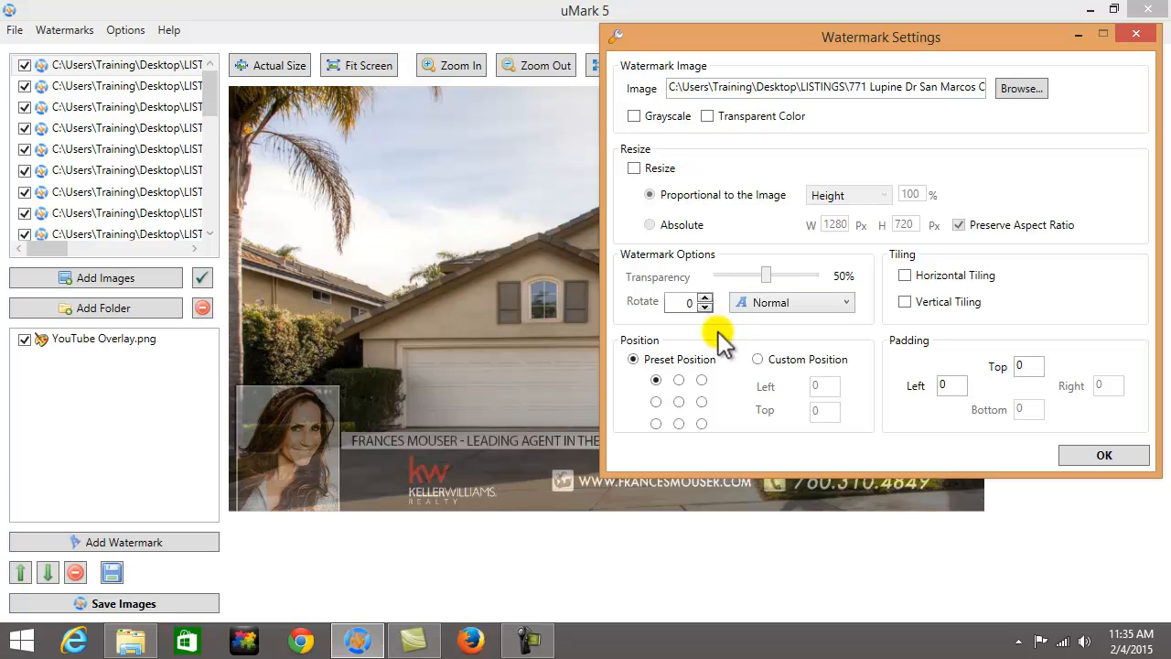
Set the overlay watermark's transparency to 0% and apply the watermark settings.
left_click_drag(769, 274, 725, 284)
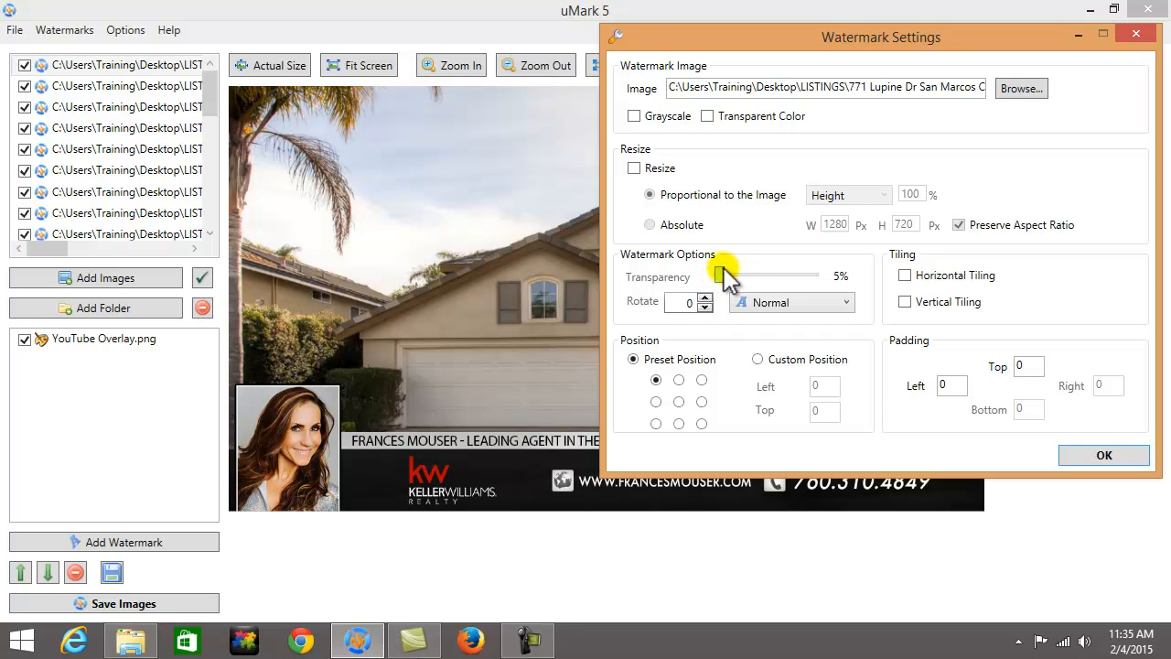
left_click_drag(723, 264, 646, 272)
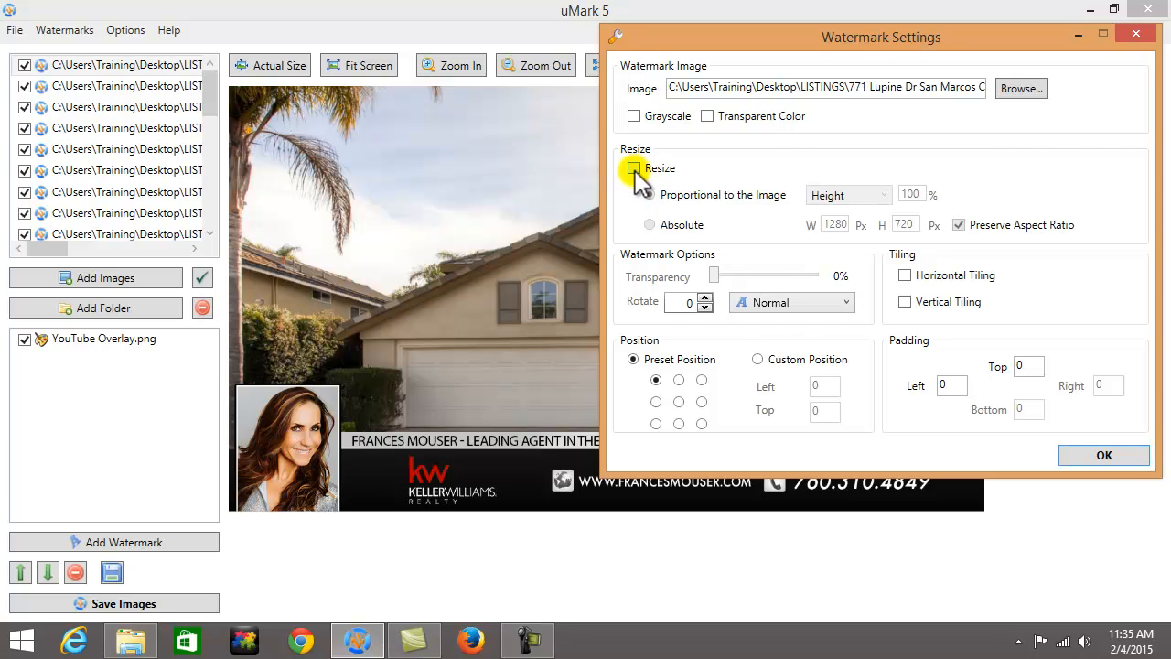
left_click(1103, 454)
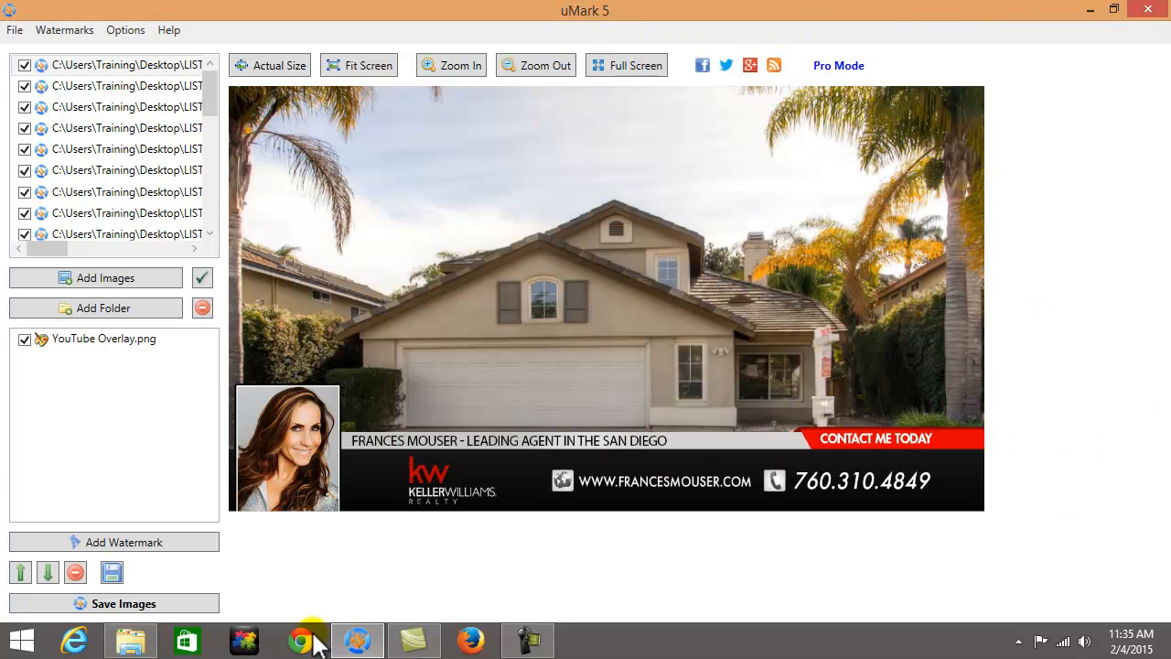
Start saving the images and set the output location to the property's STEP-03 FINISHED PHOTOS\YOUTUBE folder.
left_click(137, 605)
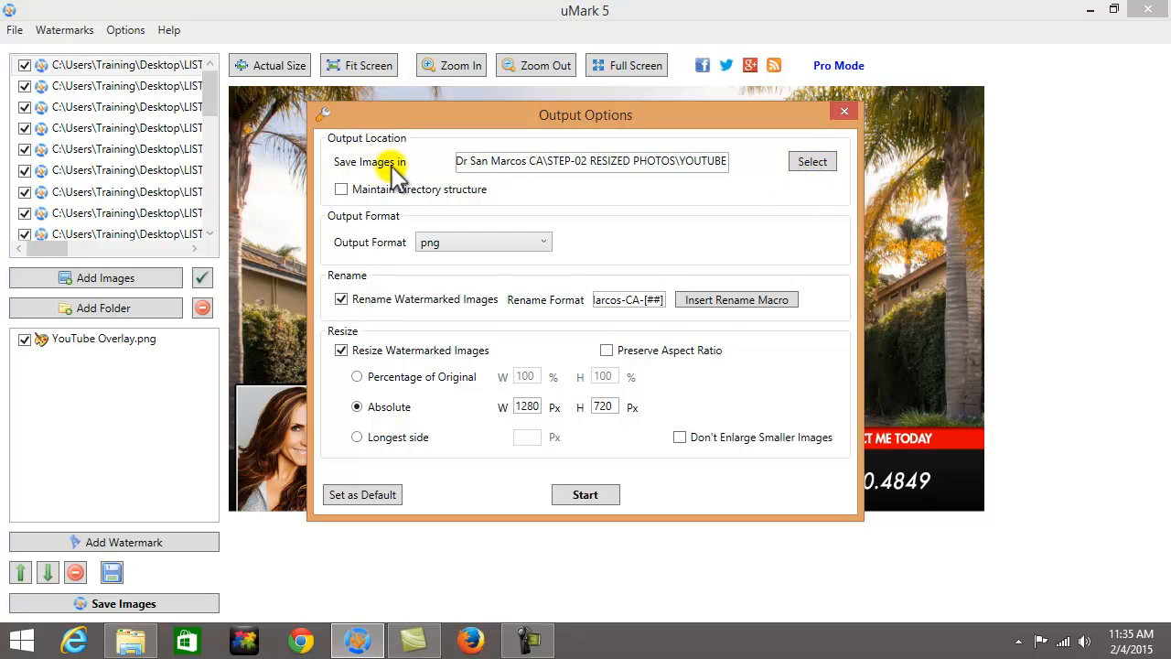
left_click(818, 167)
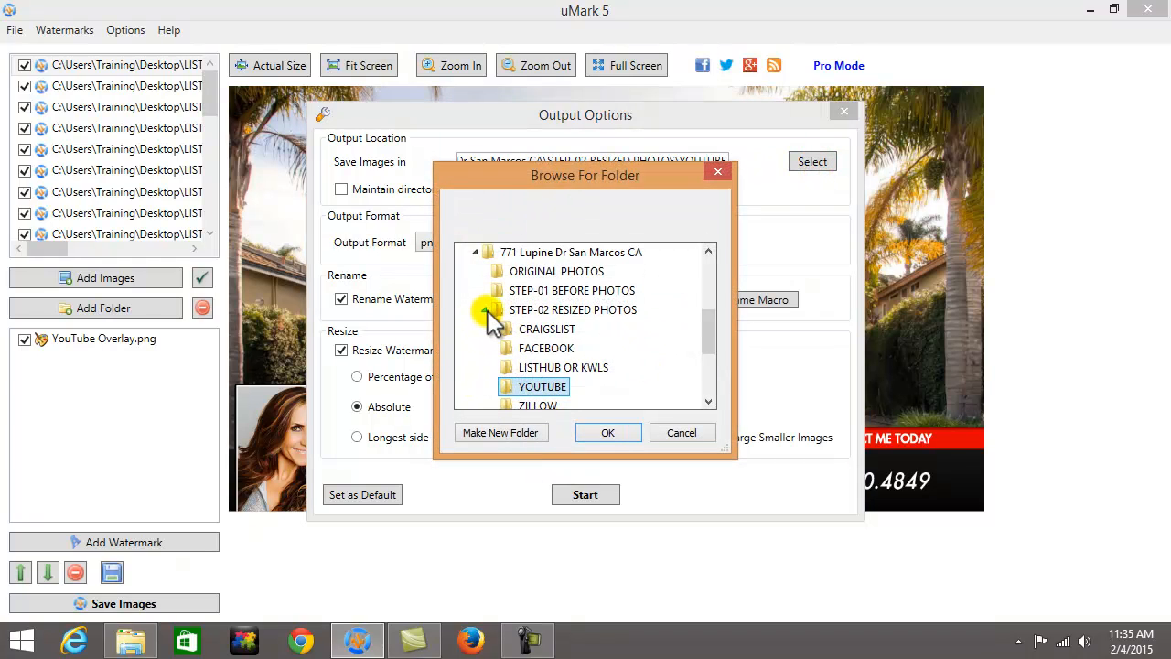
left_click(487, 310)
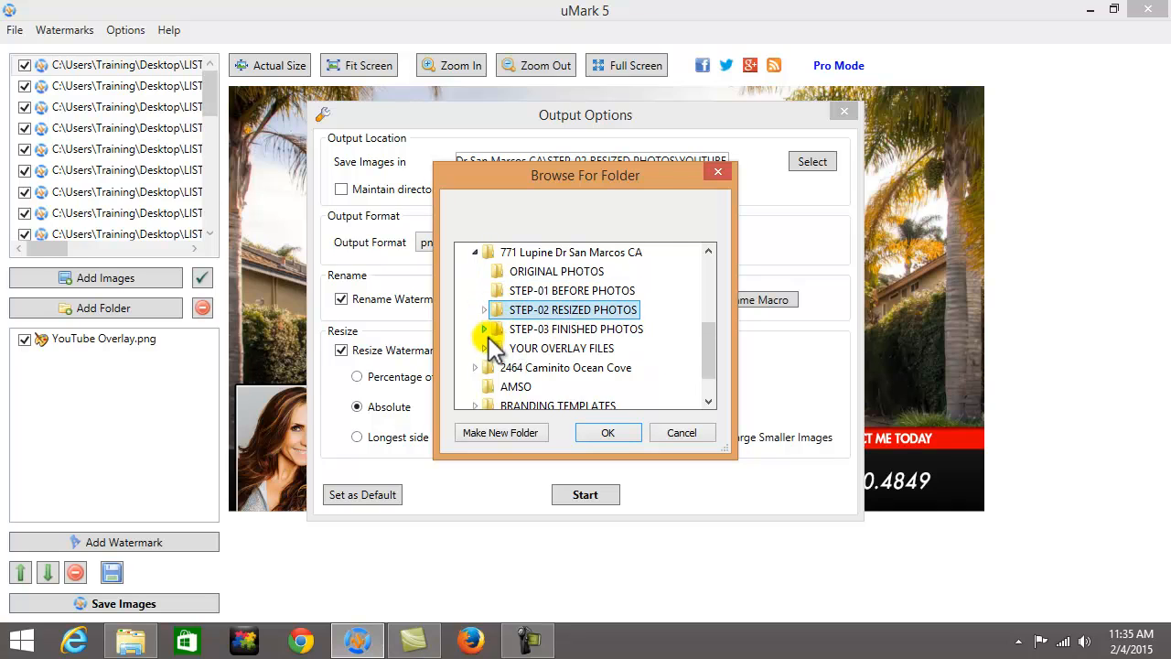
double_click(499, 330)
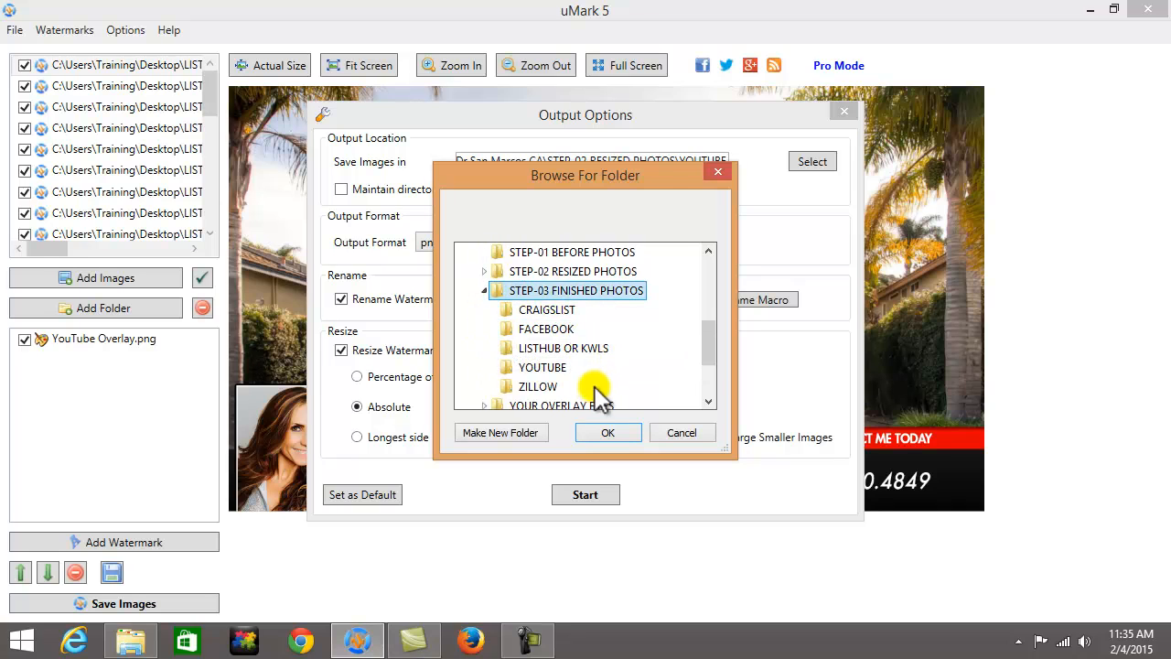
left_click(527, 367)
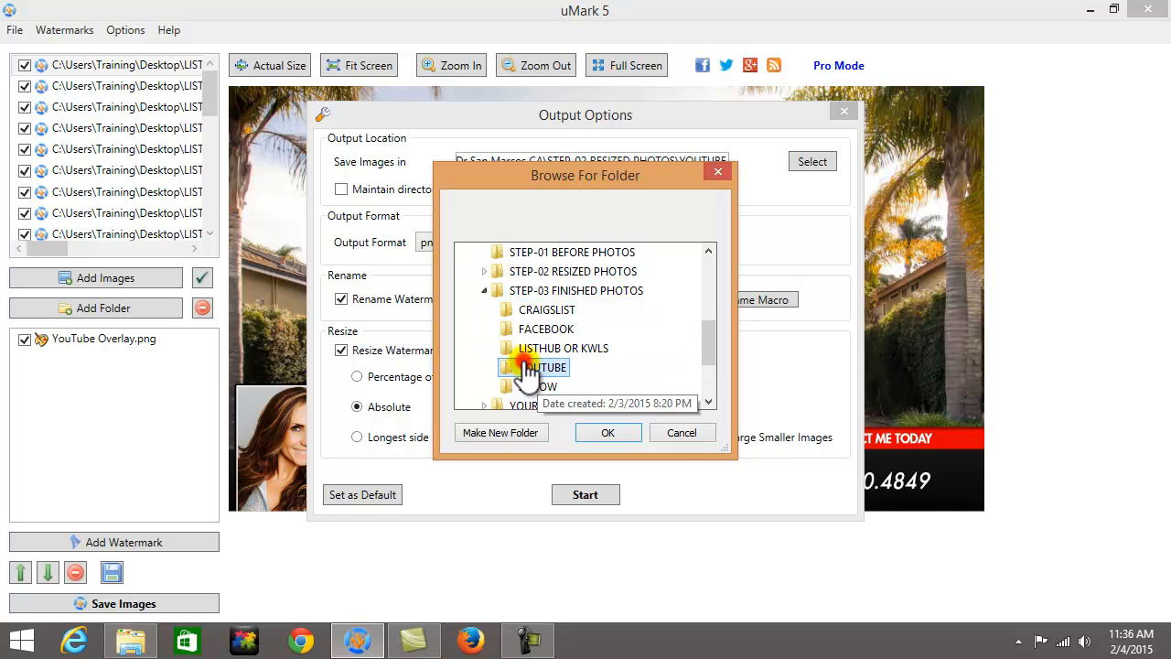
left_click(617, 431)
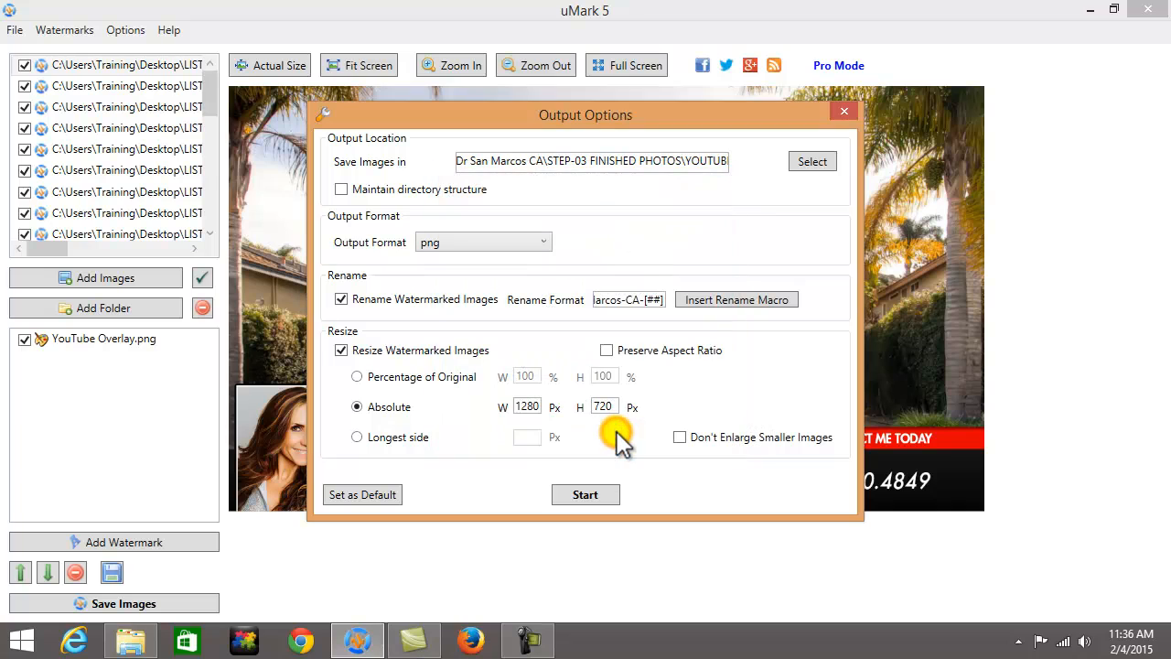
Export the watermarked images with the output format set to Same as source image and both renaming and resizing turned off.
left_click(544, 242)
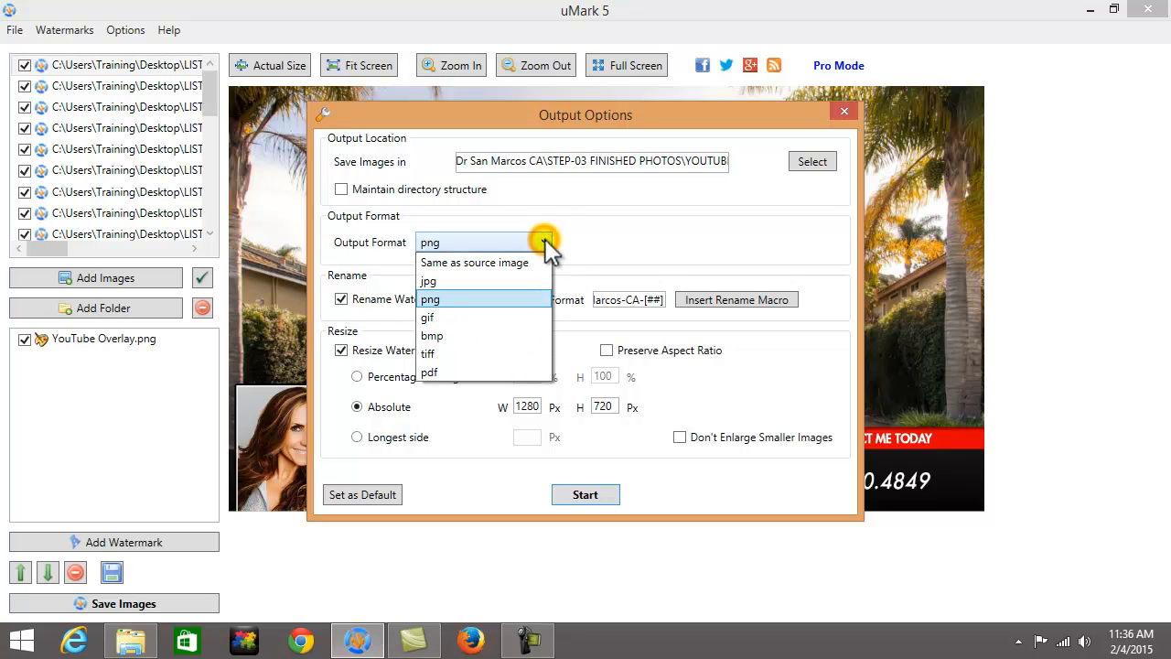
left_click(508, 262)
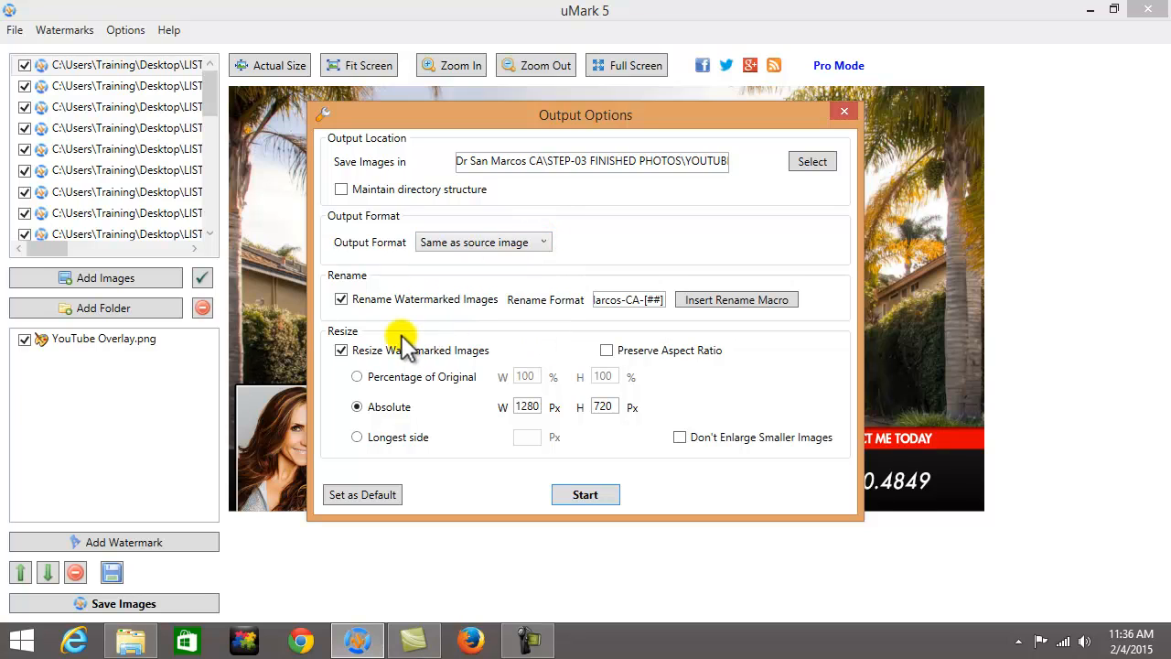
left_click(341, 301)
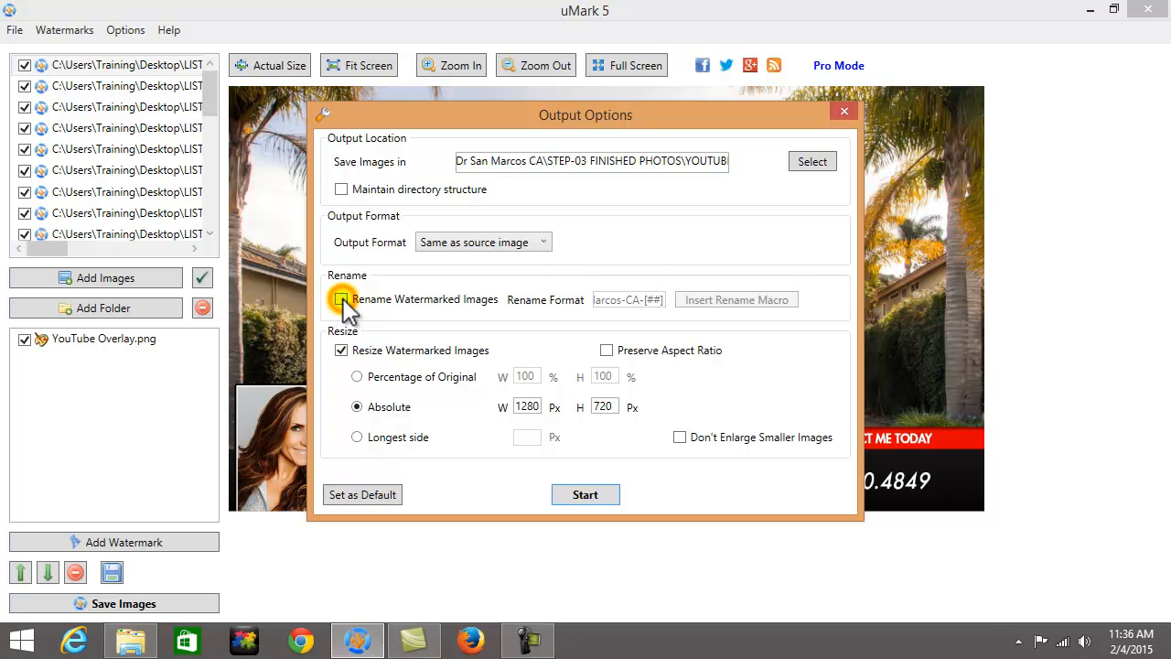
left_click(341, 351)
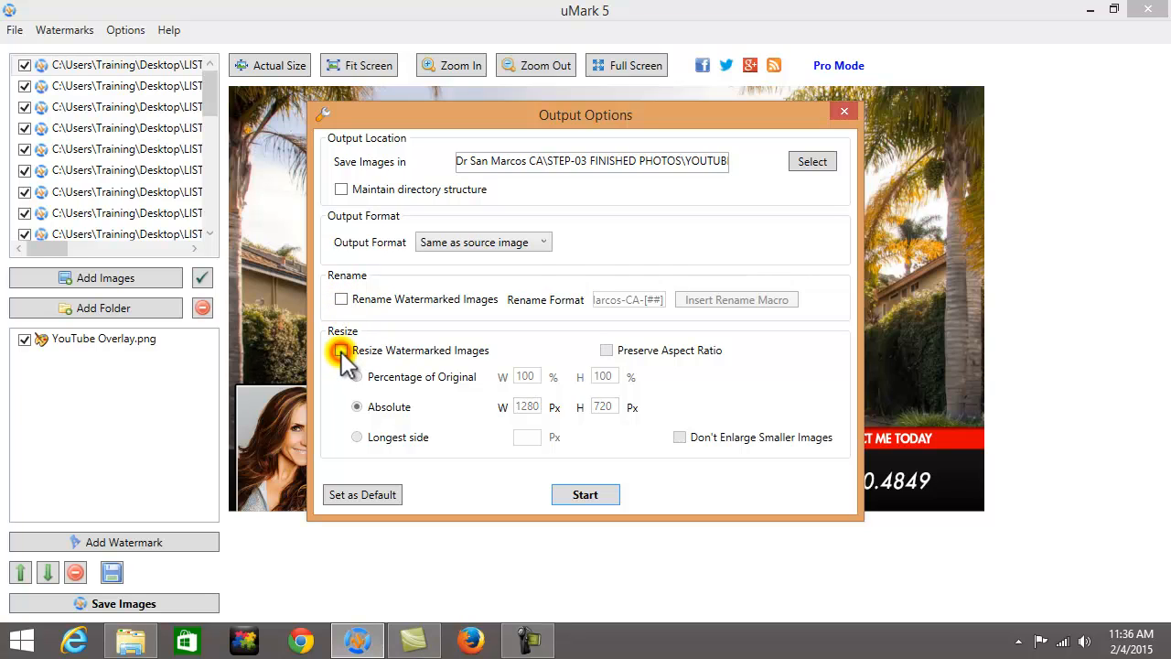
left_click(585, 495)
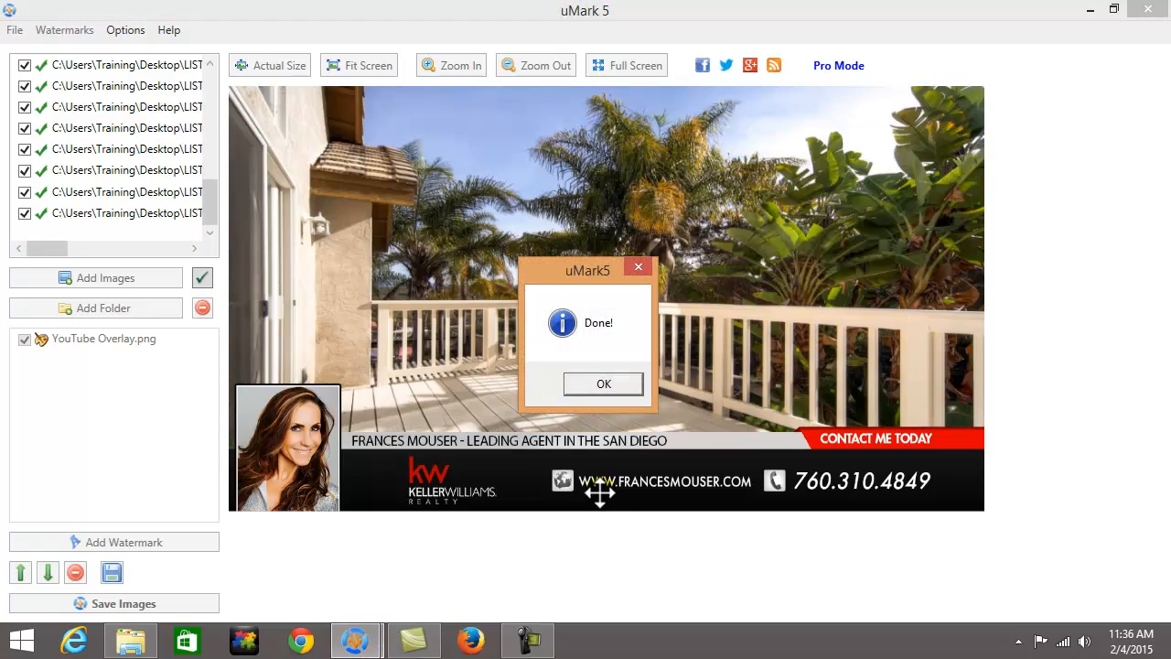
left_click(622, 386)
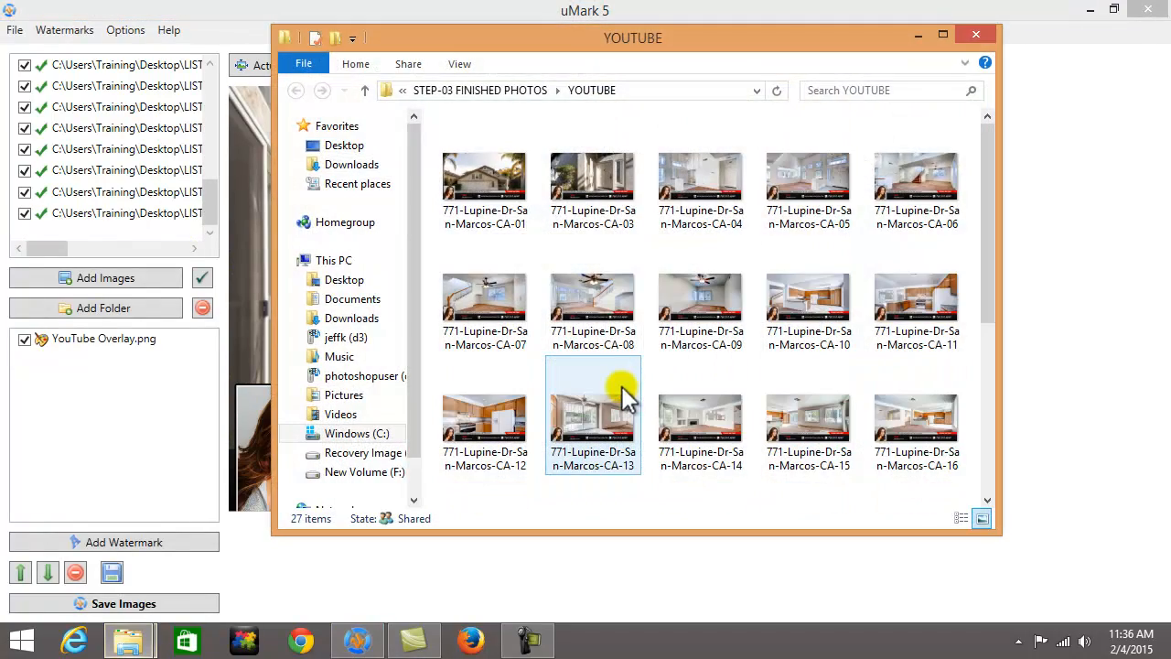
Preview the first exported photo in the finished YOUTUBE folder and page through the following ones to check the overlay.
right_click(514, 214)
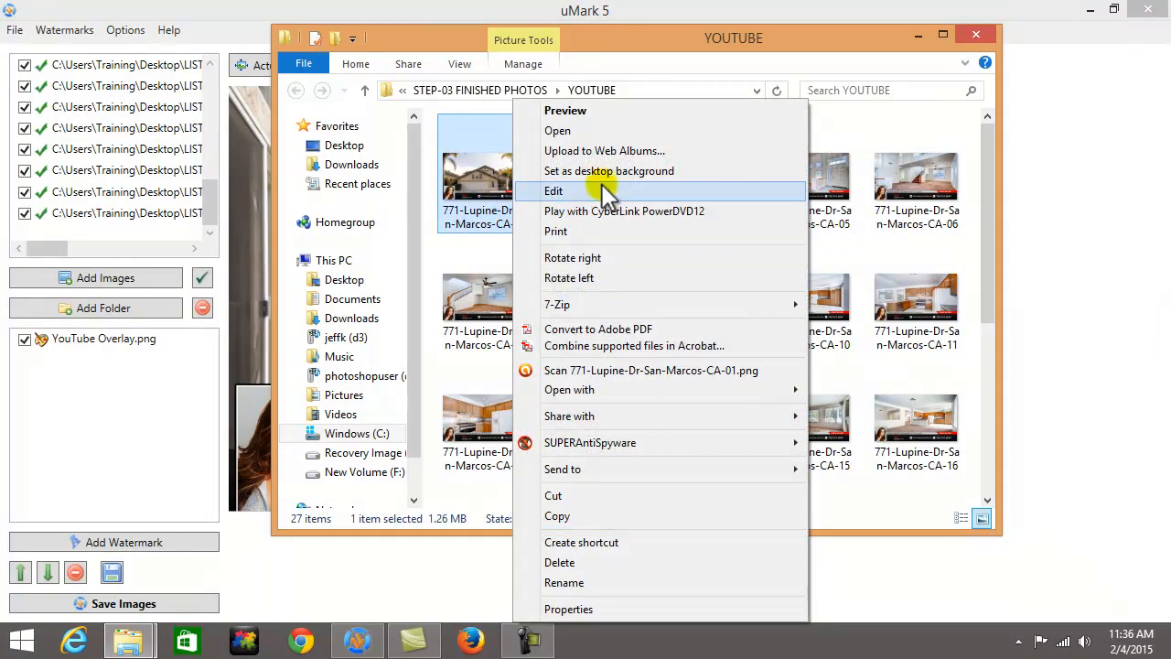
left_click(608, 112)
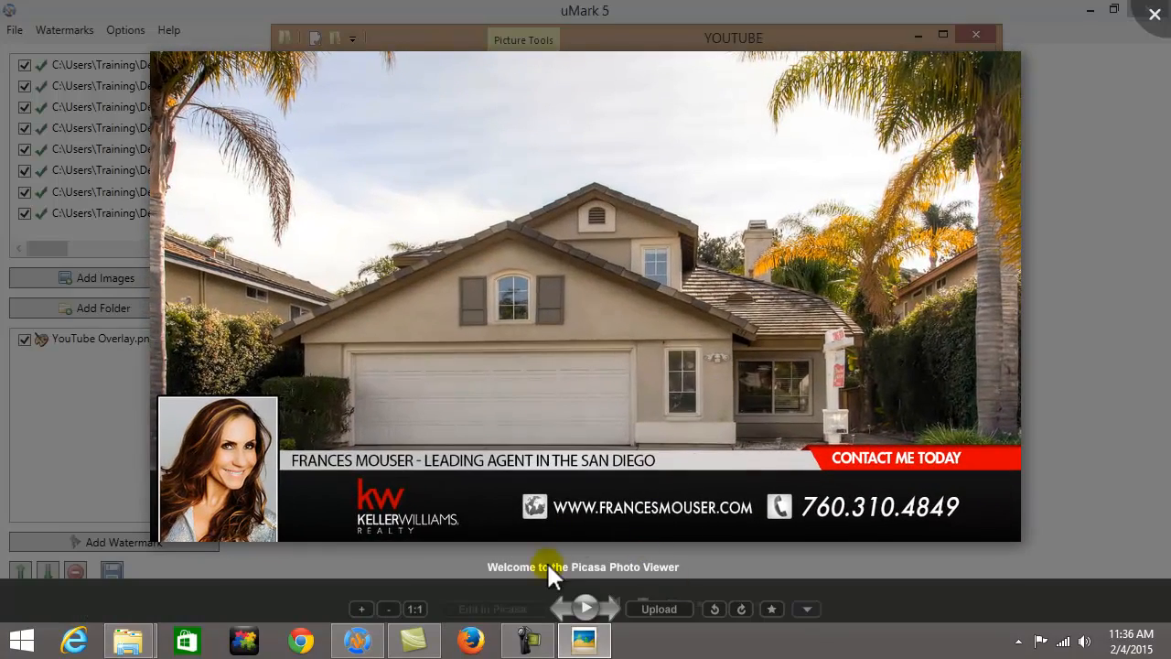
left_click(612, 608)
left_click(612, 607)
left_click(612, 607)
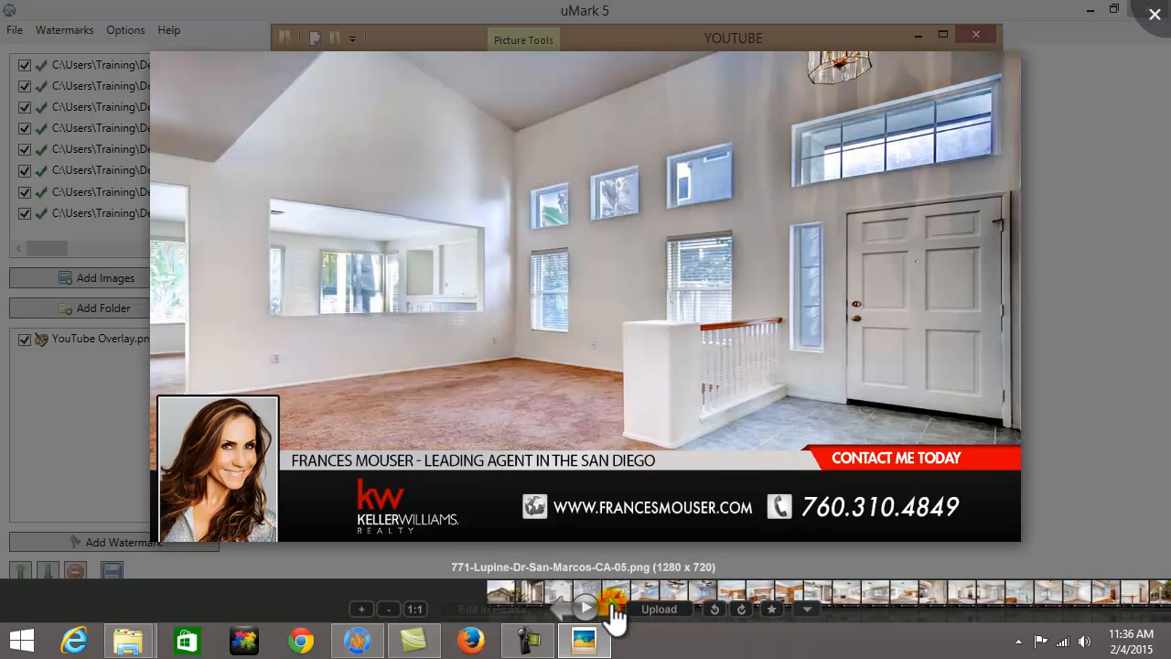